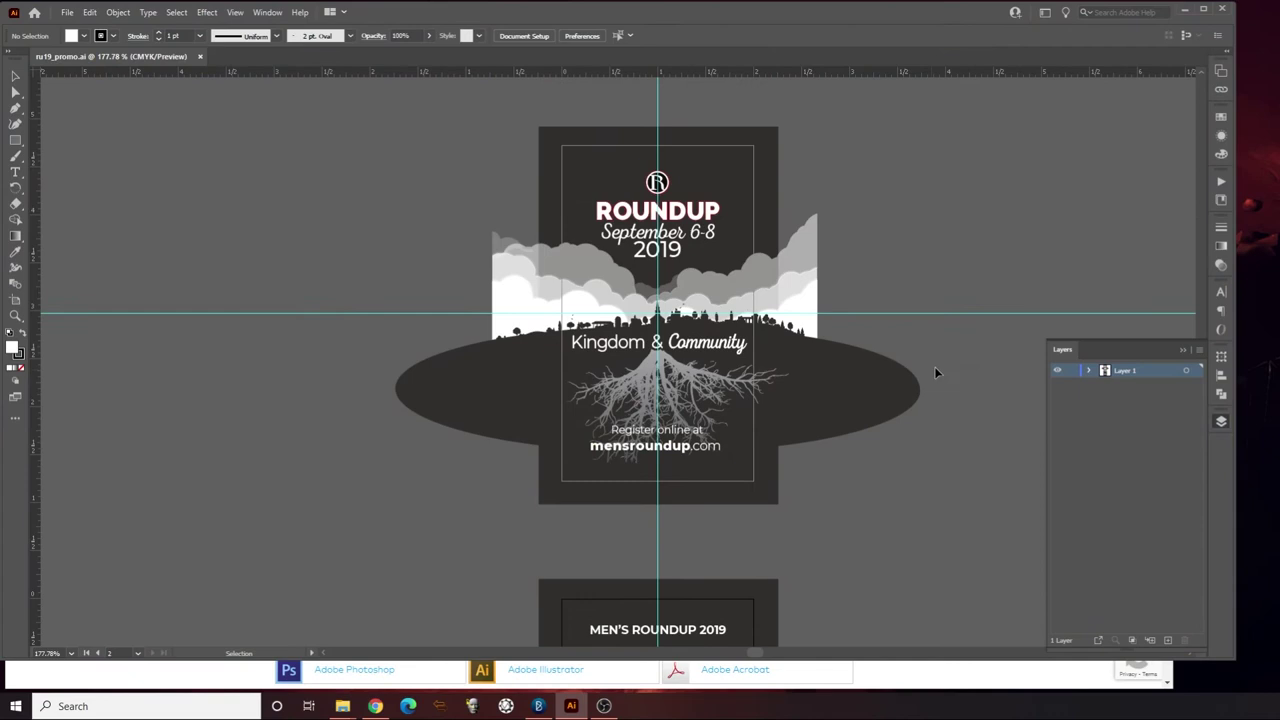
scroll(935, 372, "up", 3)
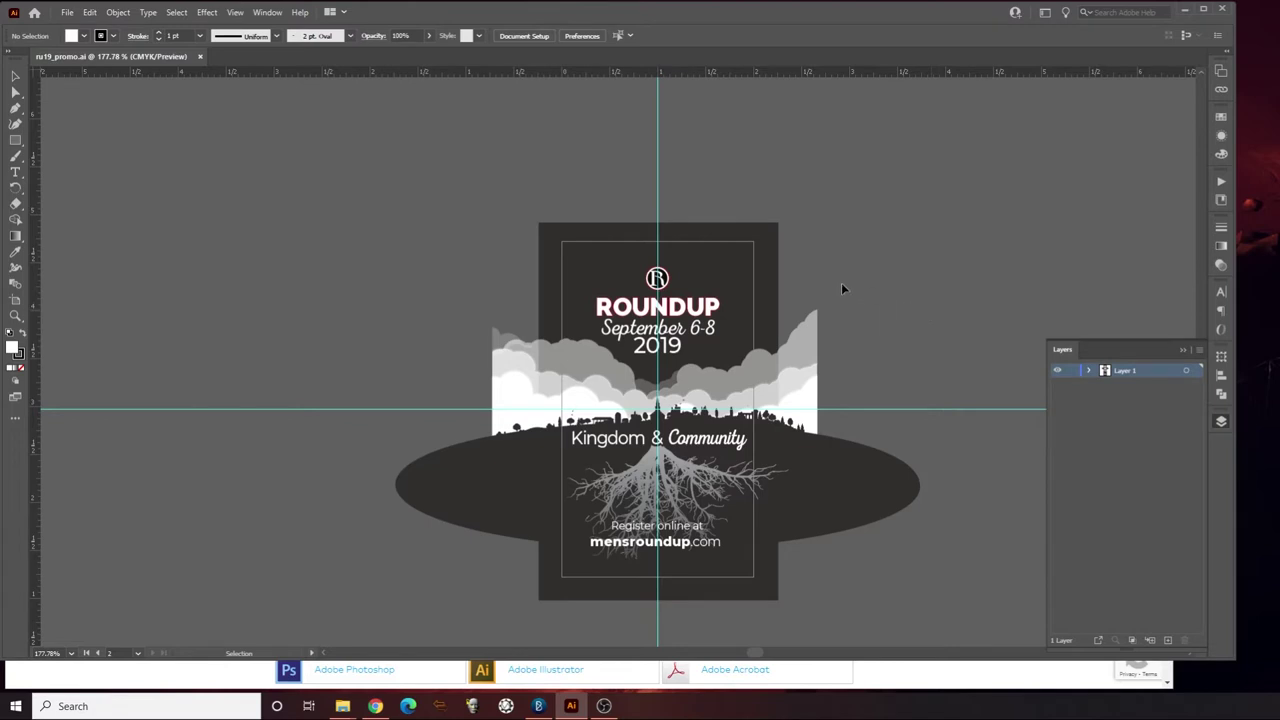
- Scroll through the cards and make the front card the active artboard
scroll(880, 330, "down", 1)
scroll(925, 317, "down", 1)
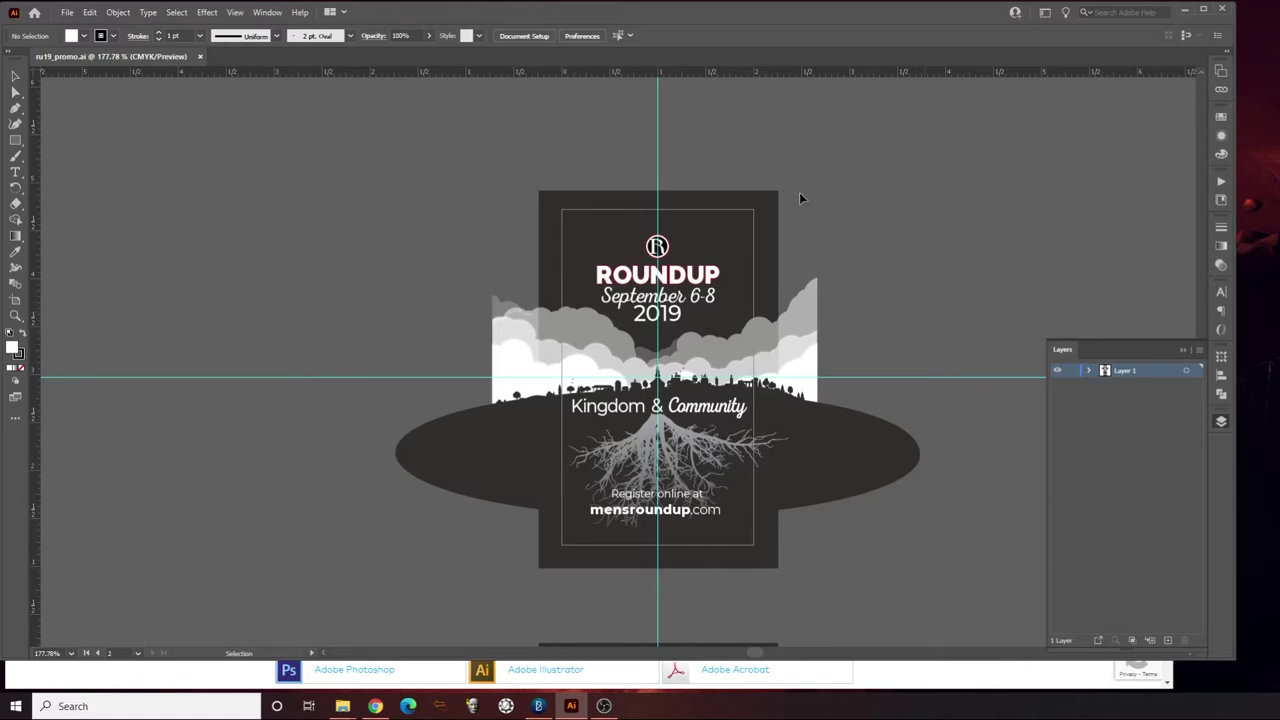
scroll(975, 300, "down", 5)
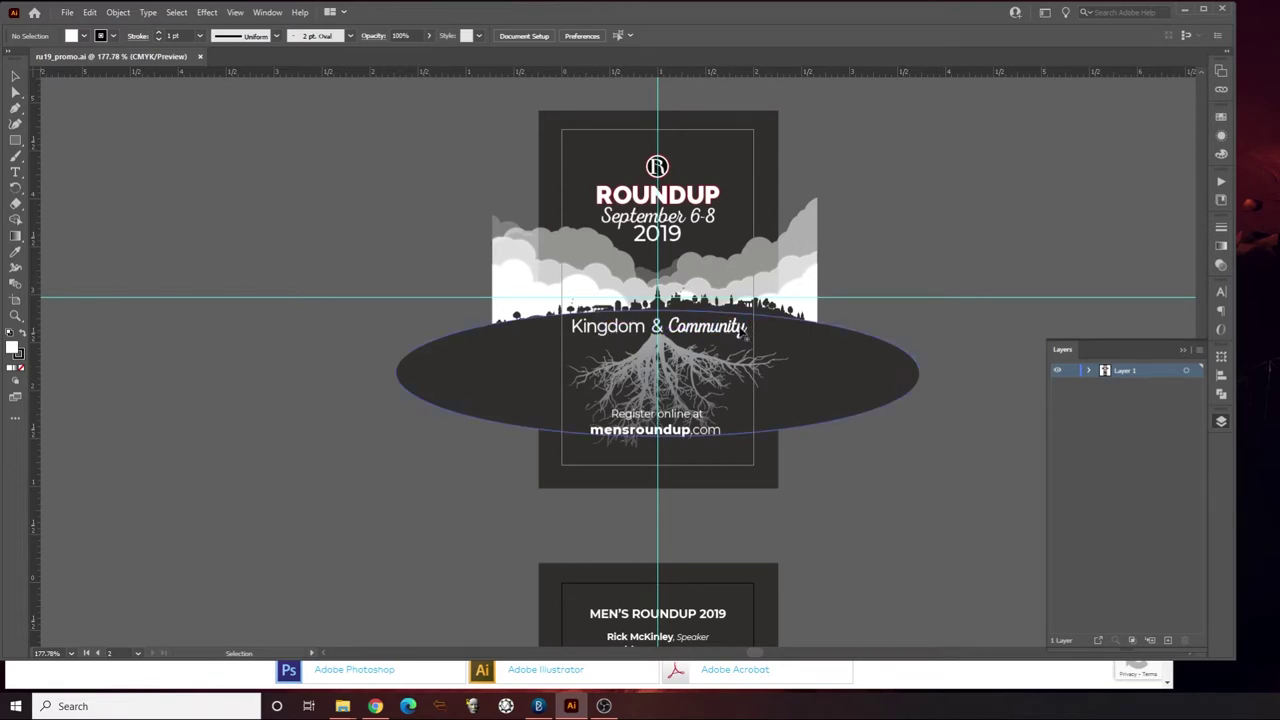
left_click(670, 245)
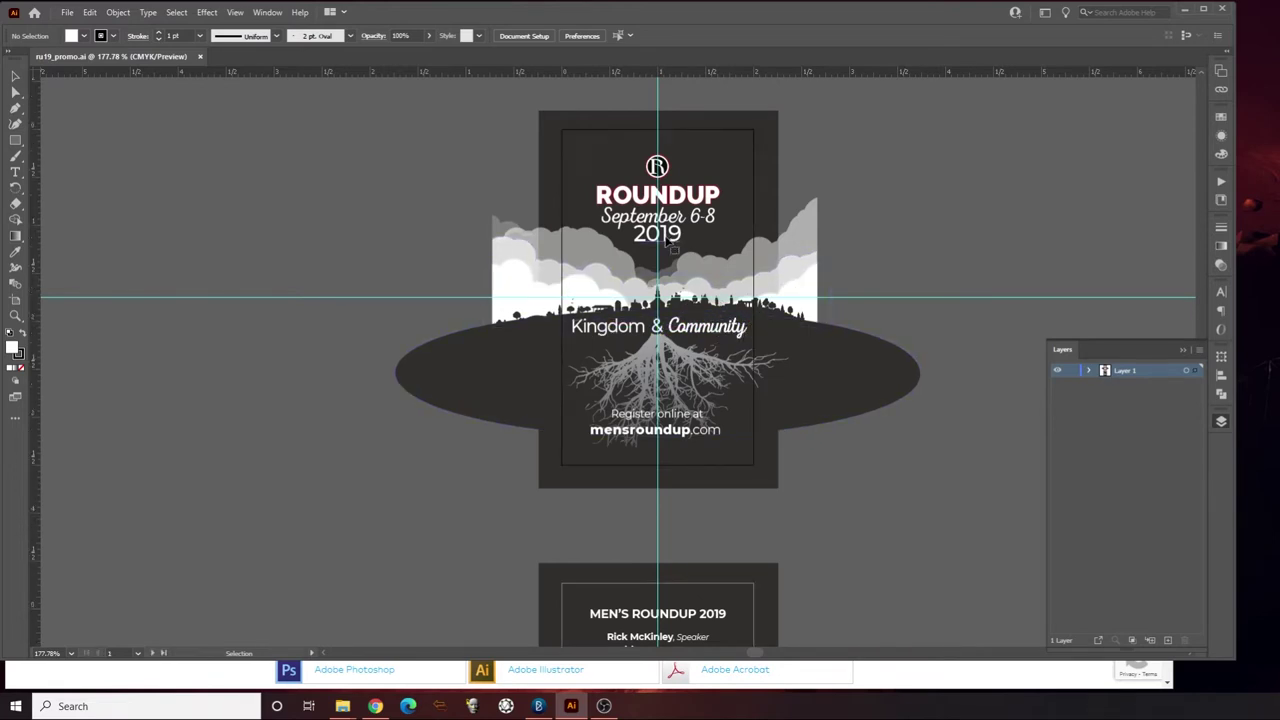
left_click(668, 240)
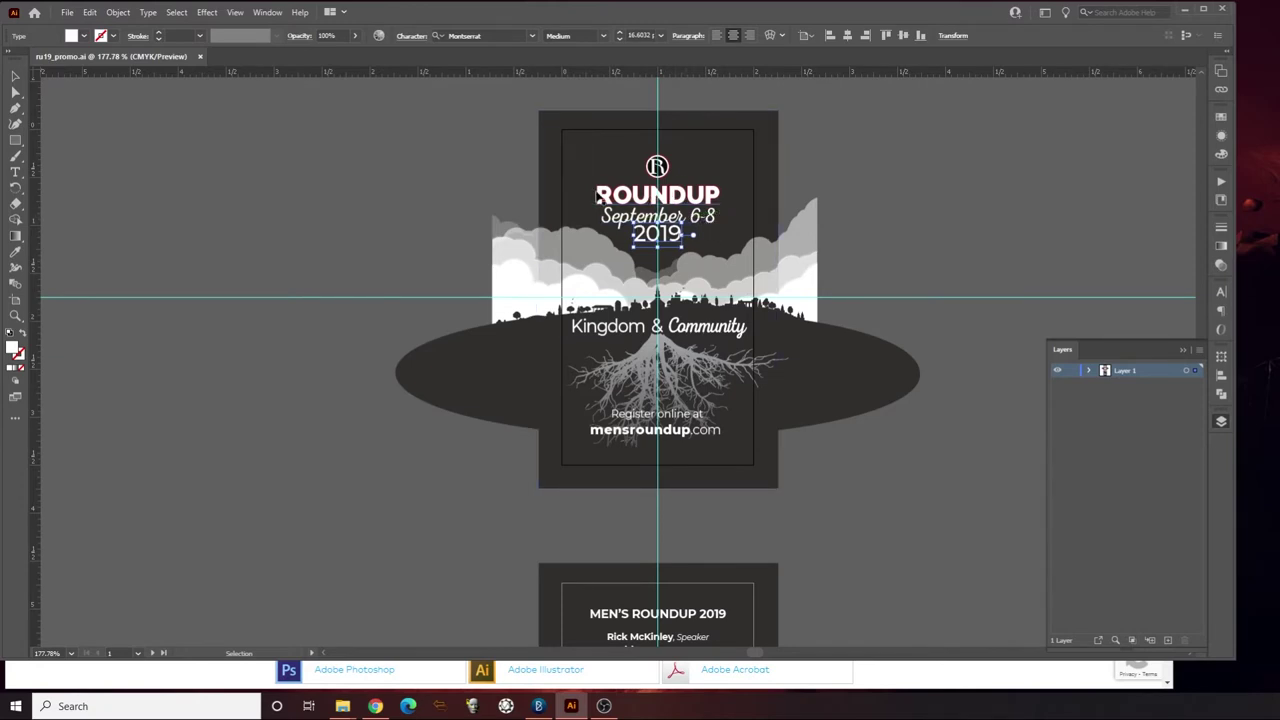
- Select the dark background rectangle and inspect its fill swatch in Swatches without changing it
left_click(768, 151)
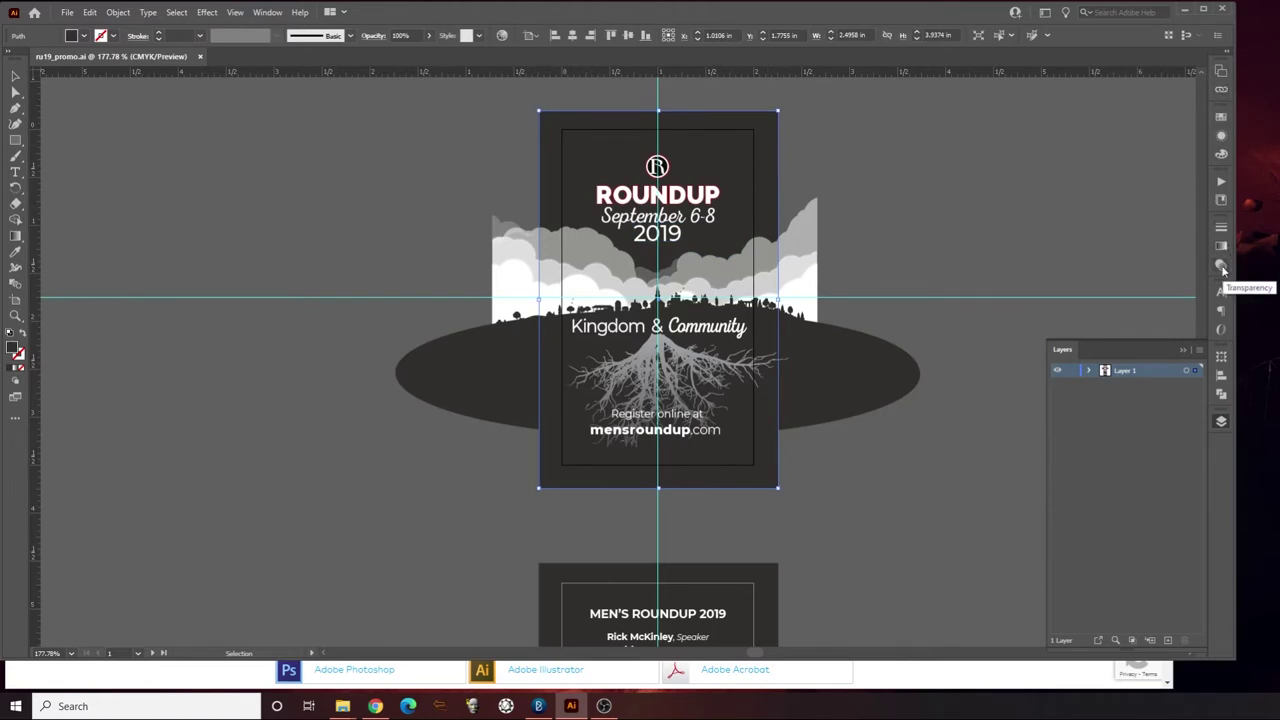
left_click(1221, 117)
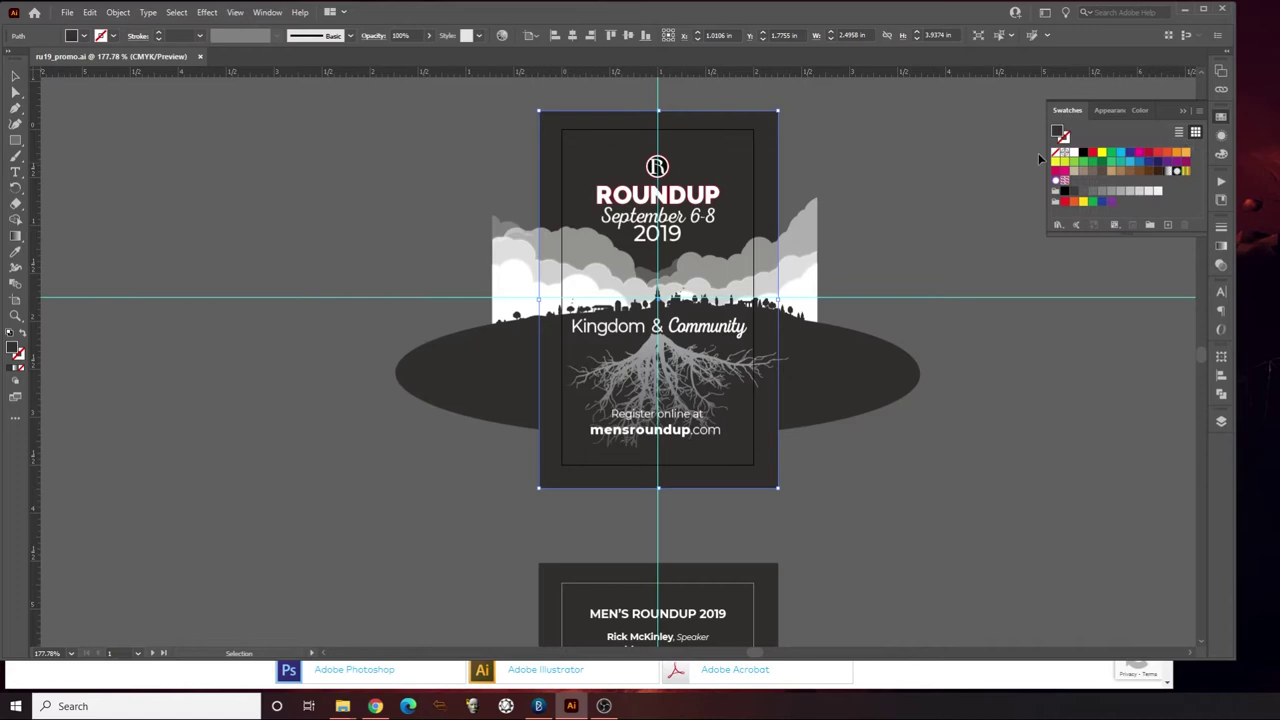
double_click(1058, 133)
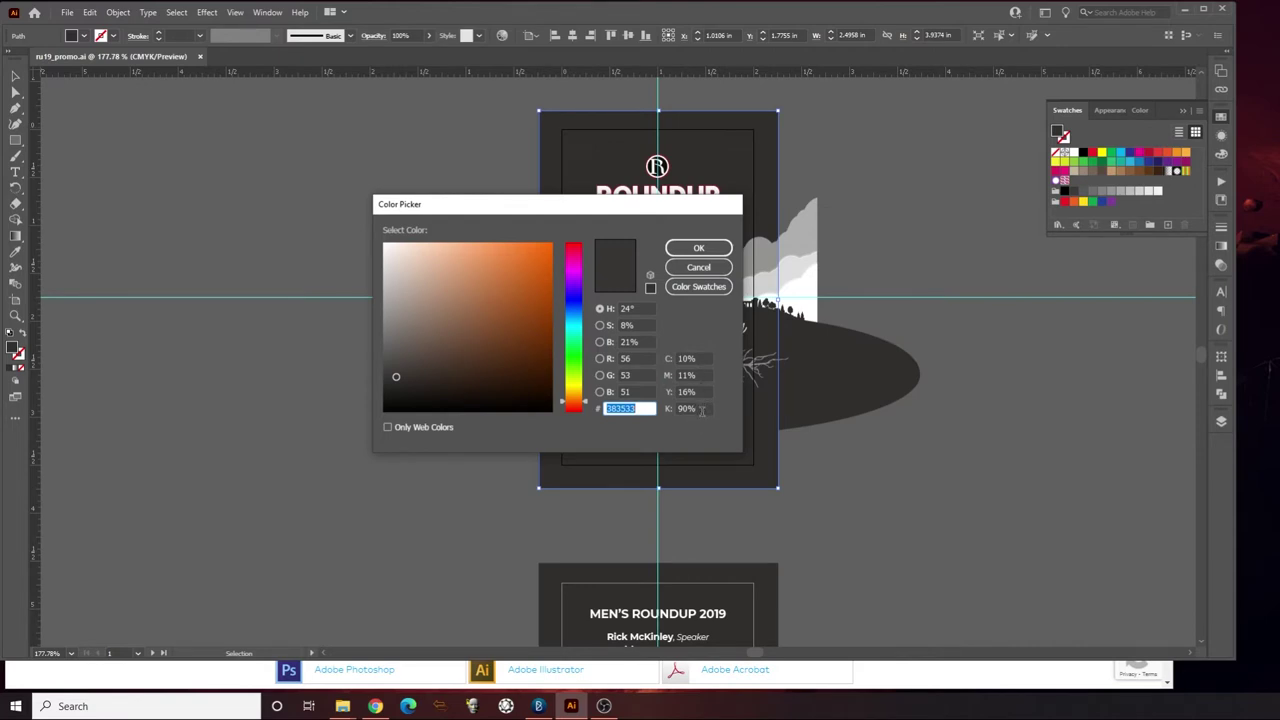
left_click(699, 268)
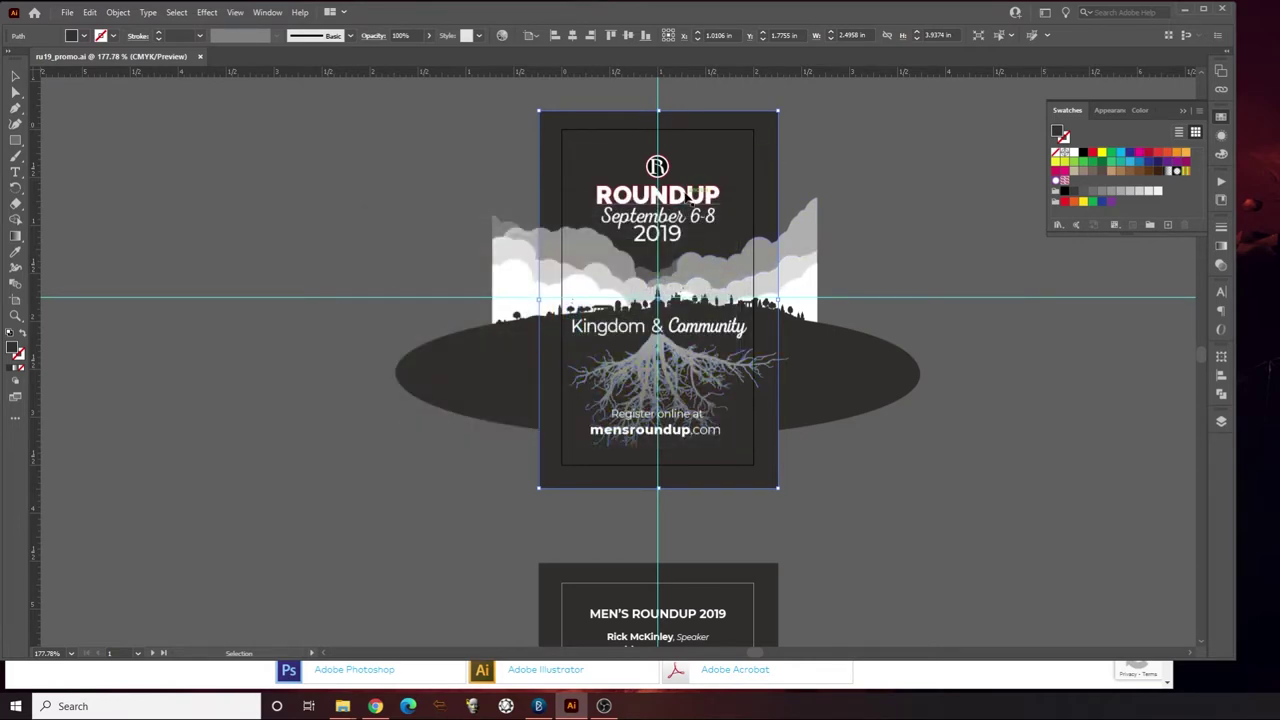
left_click(689, 196)
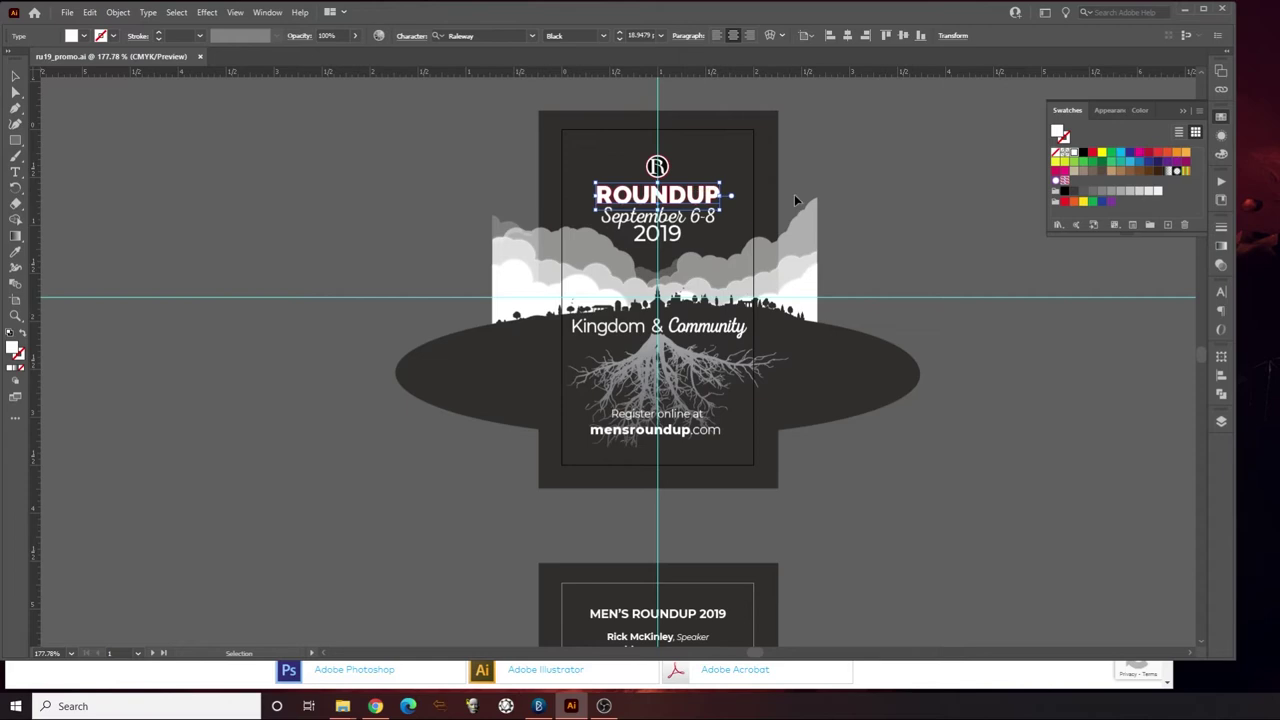
left_click(794, 194)
left_click(669, 205)
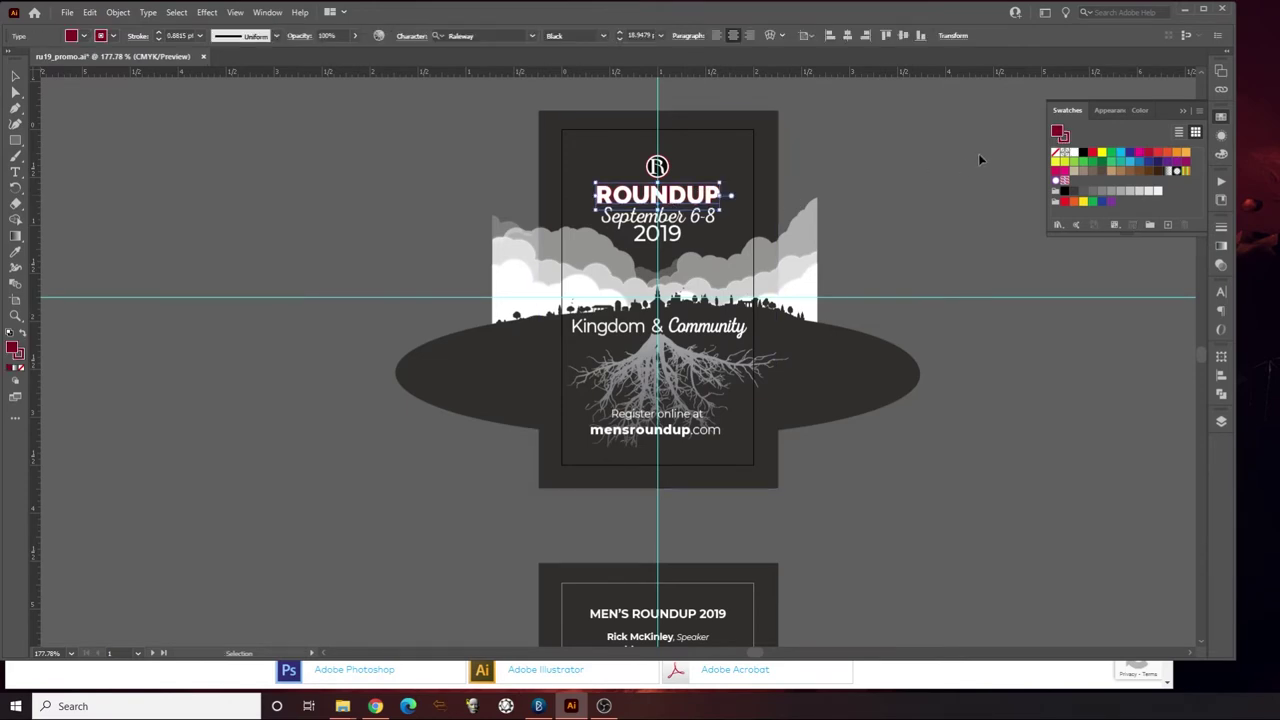
double_click(1059, 134)
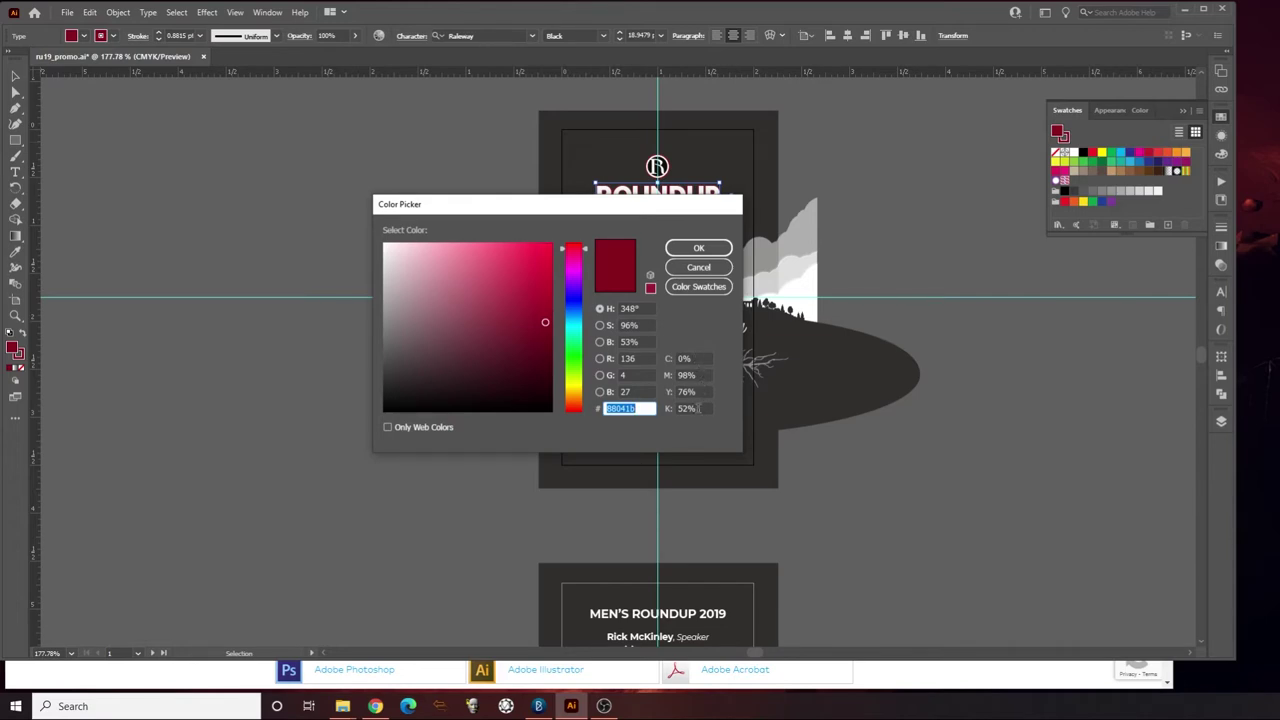
left_click(710, 268)
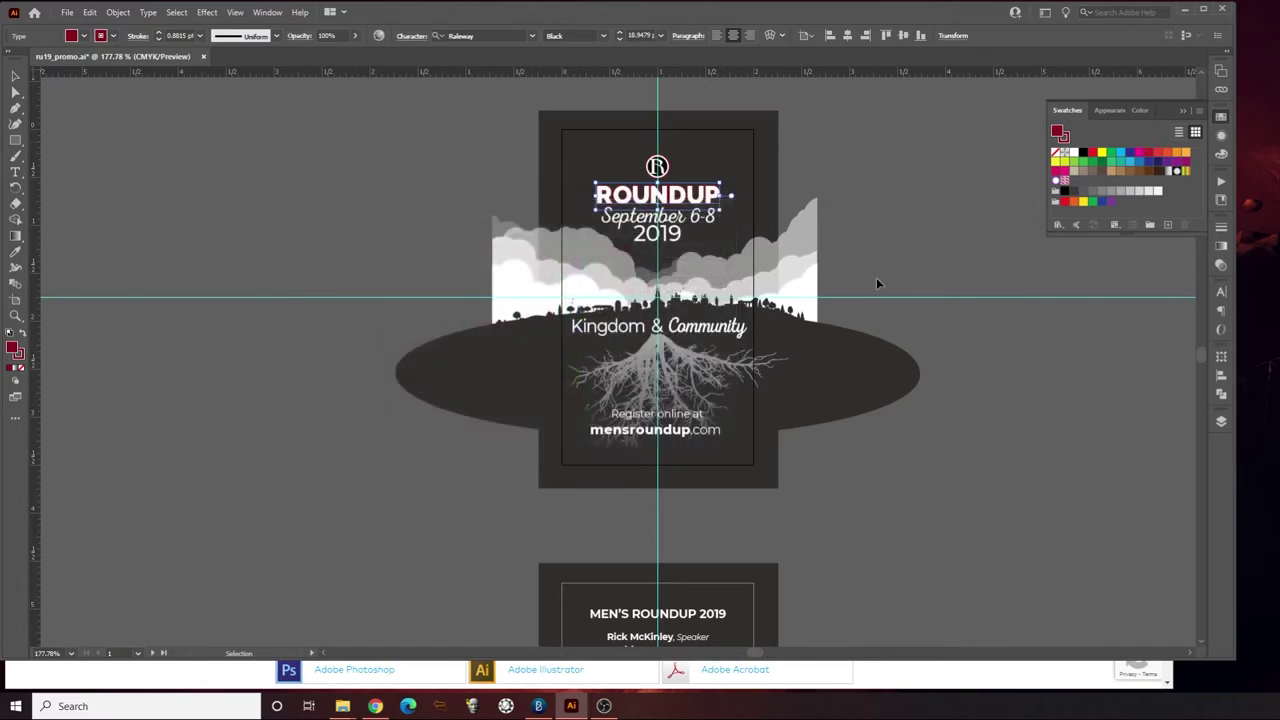
left_click(876, 277)
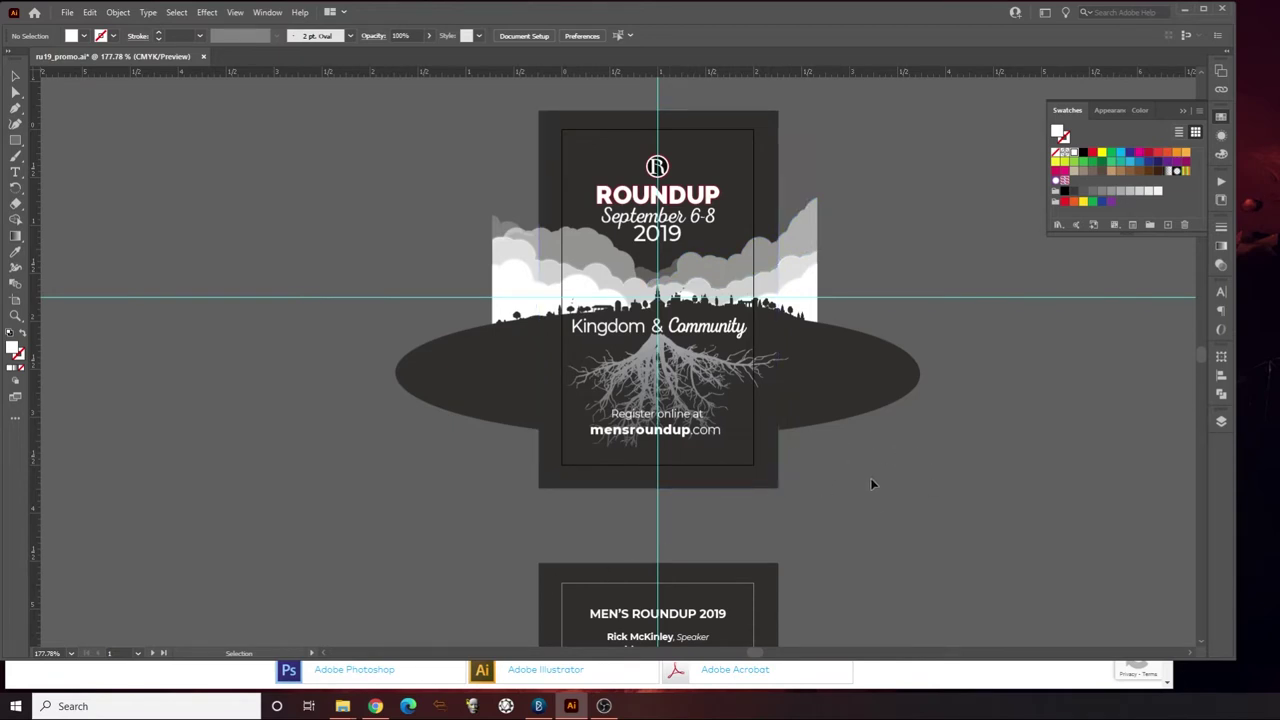
- Scroll down to review the back card, then pan back up to the front card
scroll(881, 488, "down", 6)
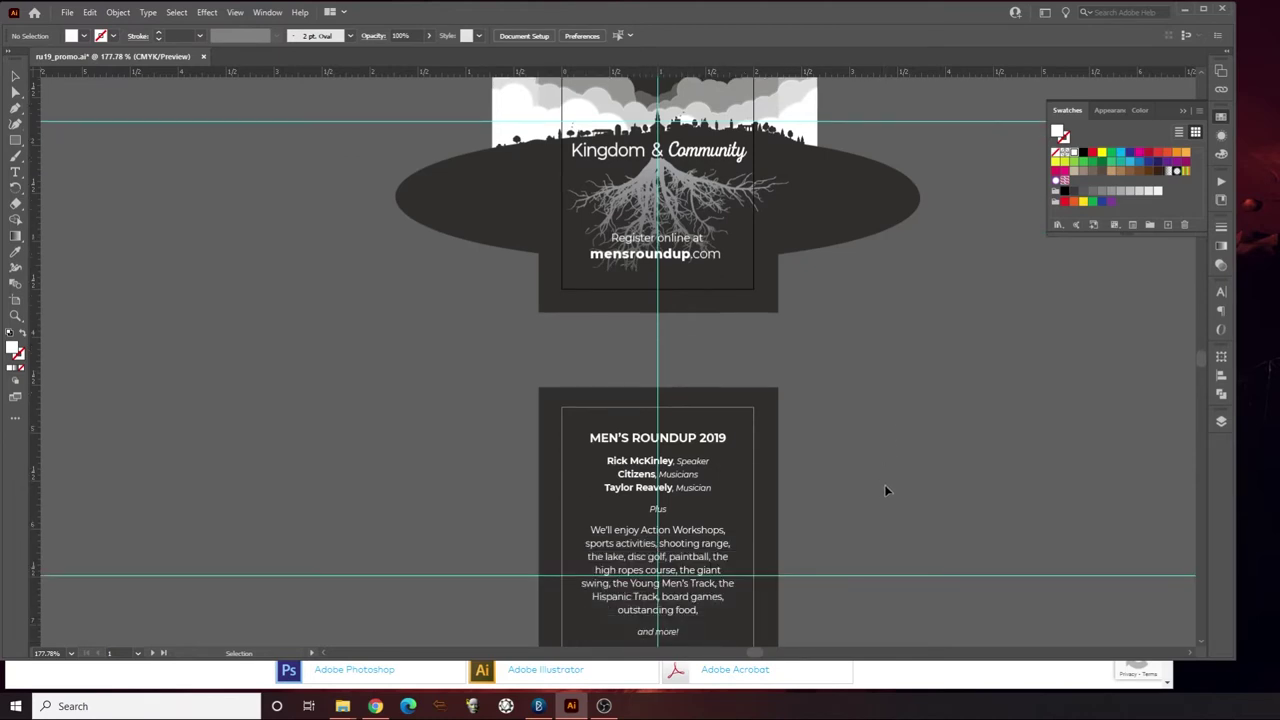
scroll(881, 490, "down", 1)
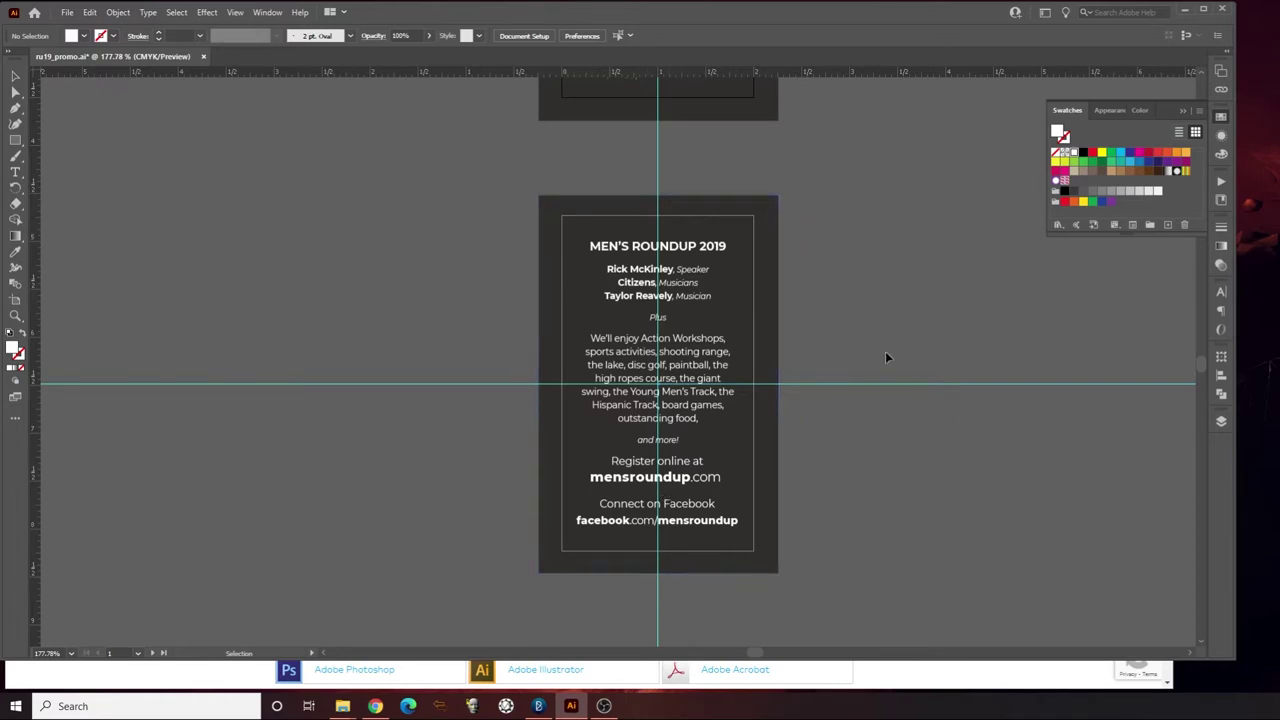
scroll(887, 356, "up", 3)
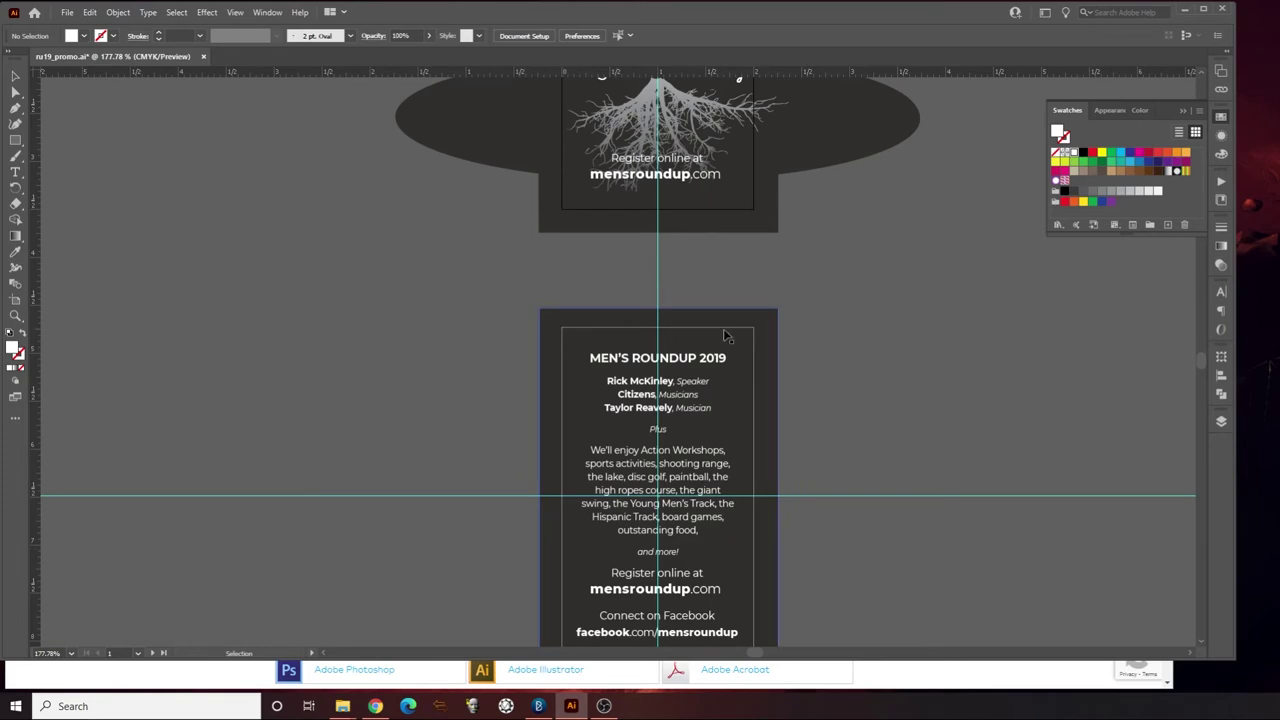
scroll(903, 403, "down", 1)
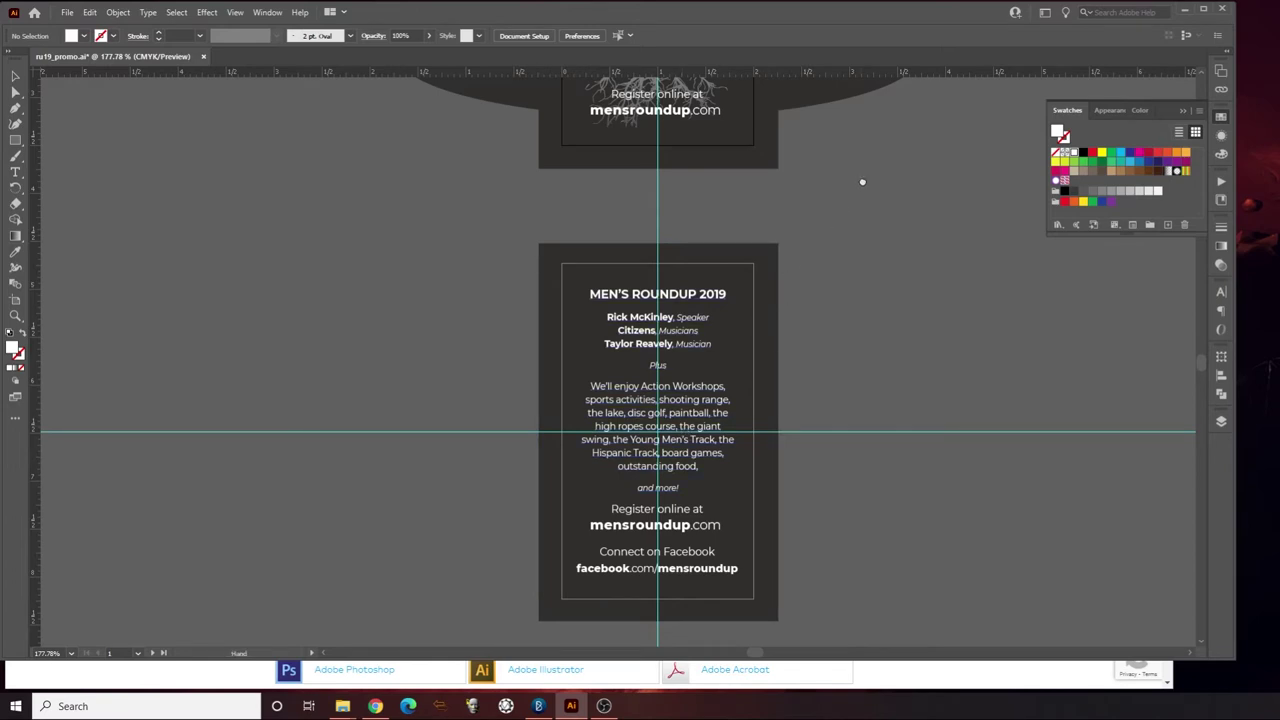
left_click_drag(860, 183, 849, 523)
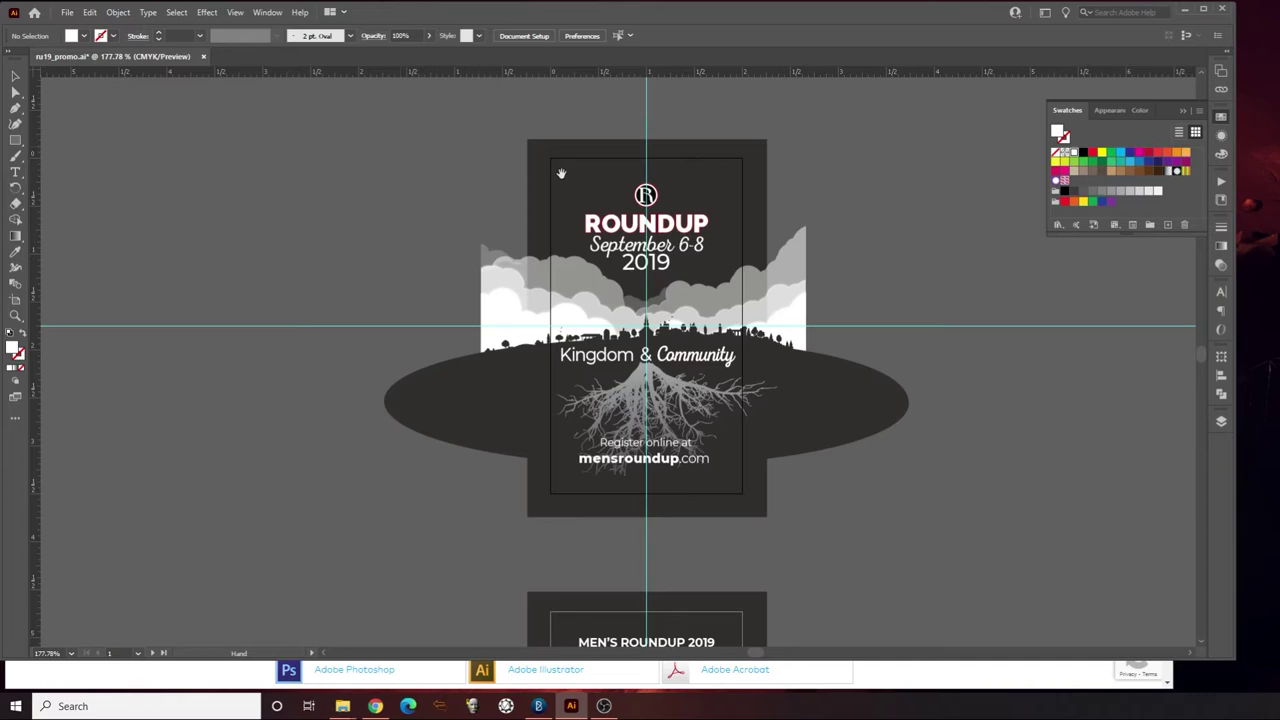
- Start a Save As with Adobe PDF chosen as the file type
left_click(67, 13)
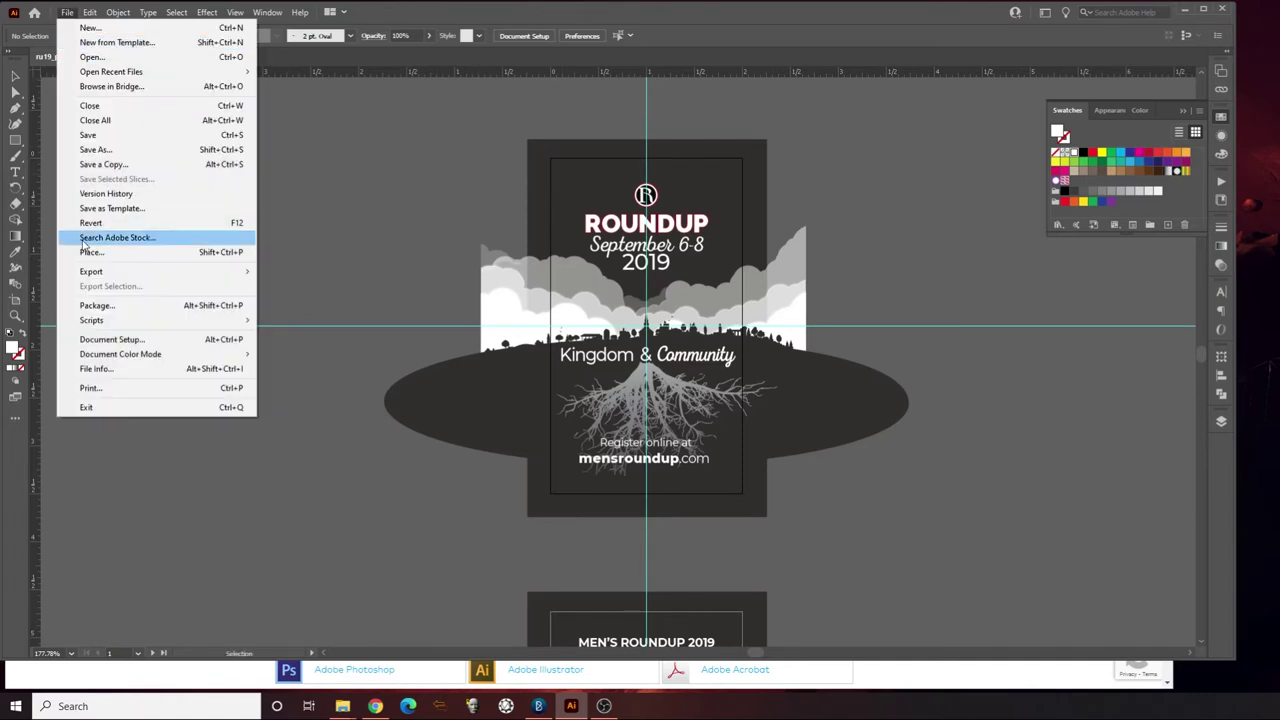
left_click(100, 149)
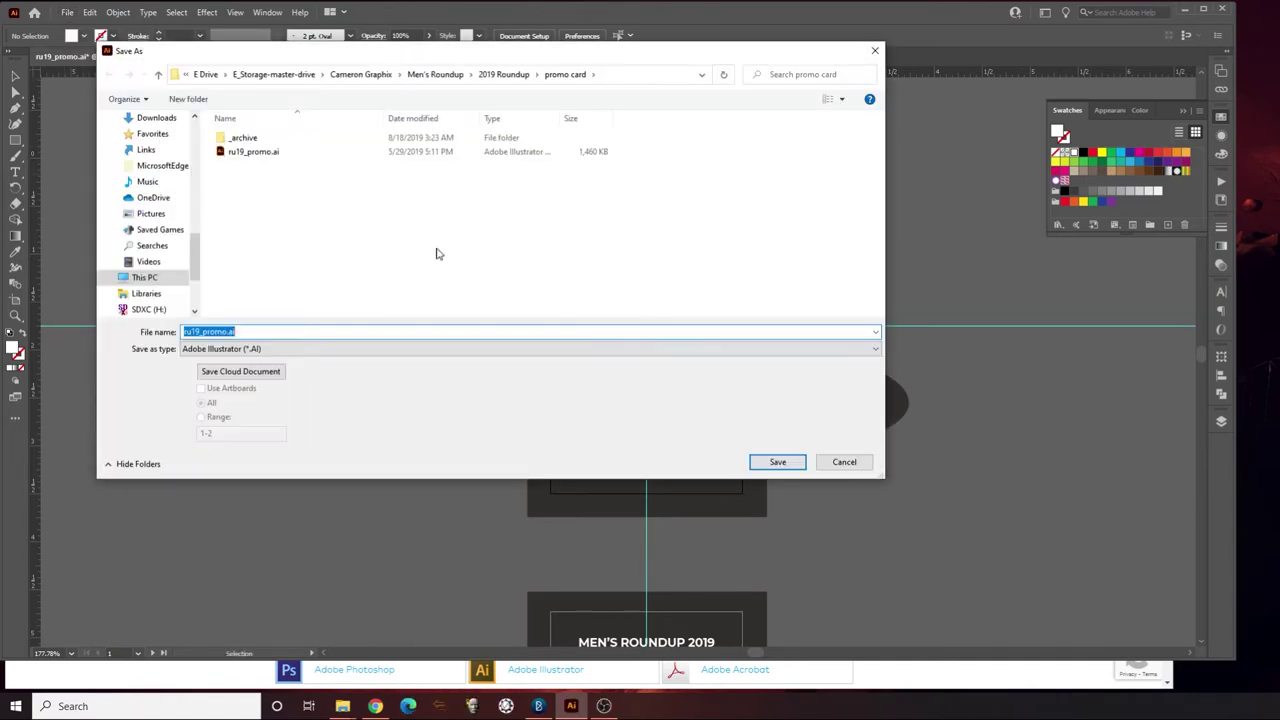
left_click(231, 350)
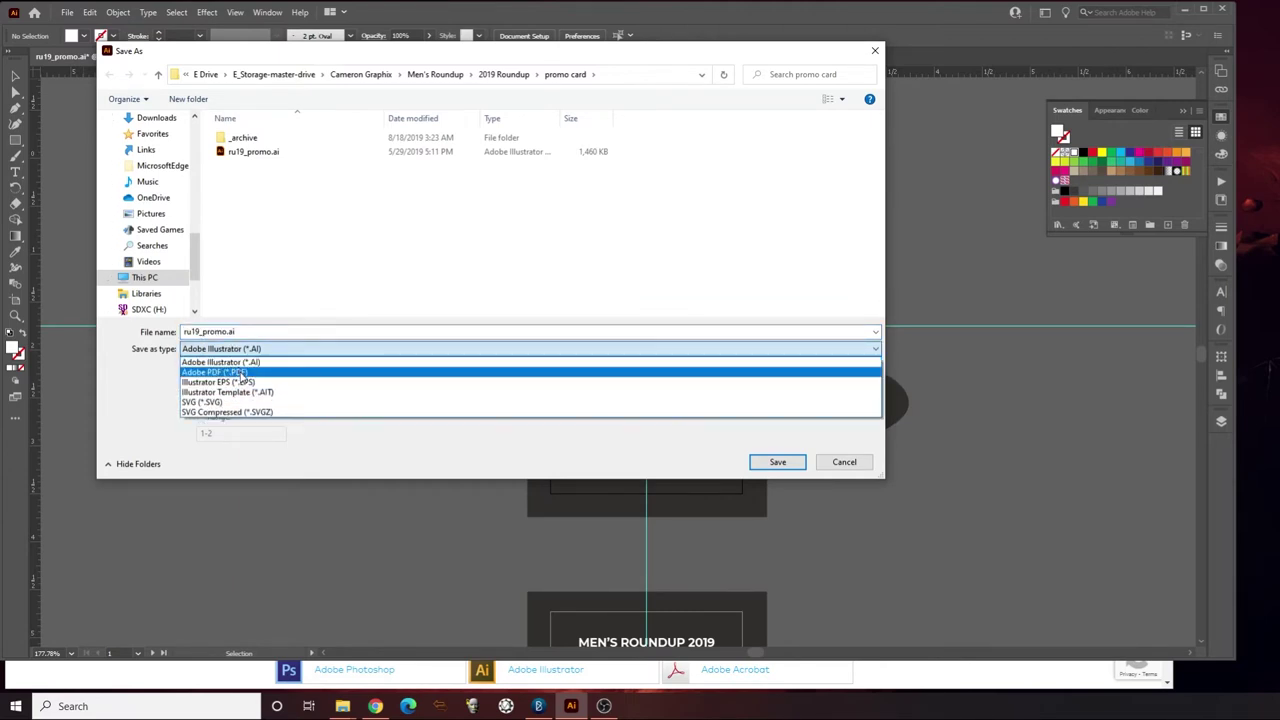
left_click(240, 372)
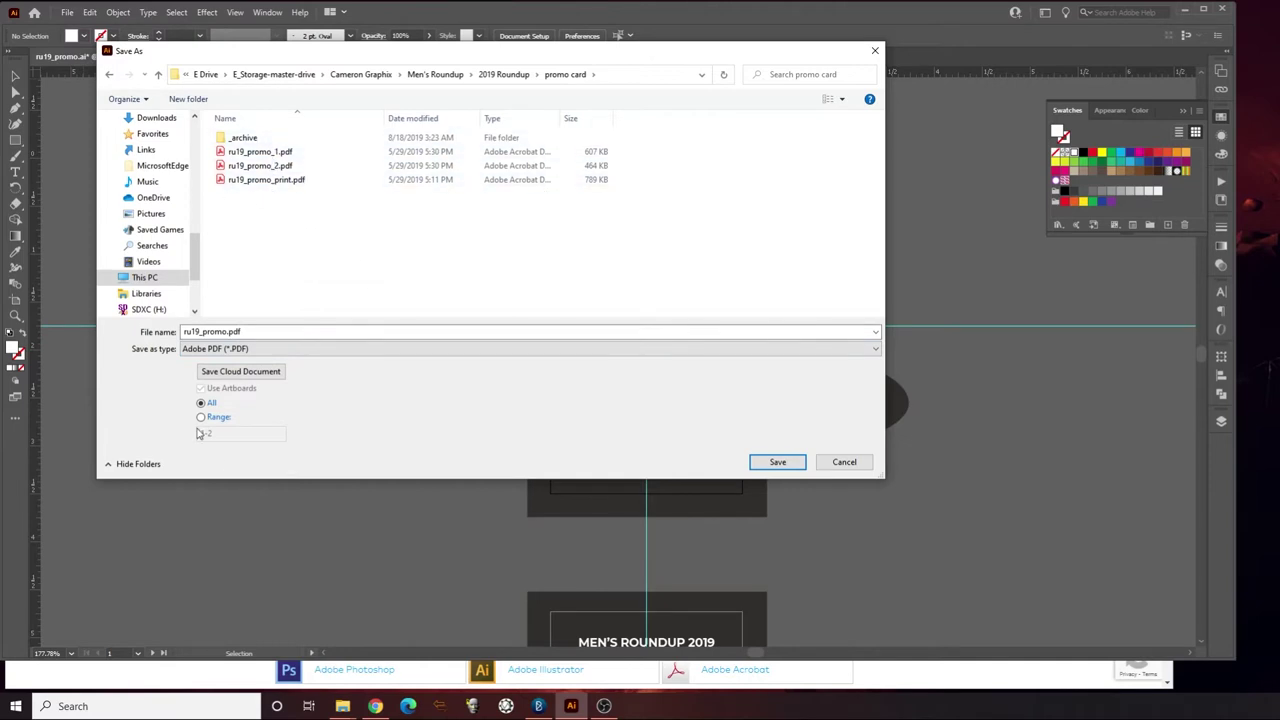
- Name the file ru19_promo-2021.pdf
double_click(224, 333)
left_click(226, 332)
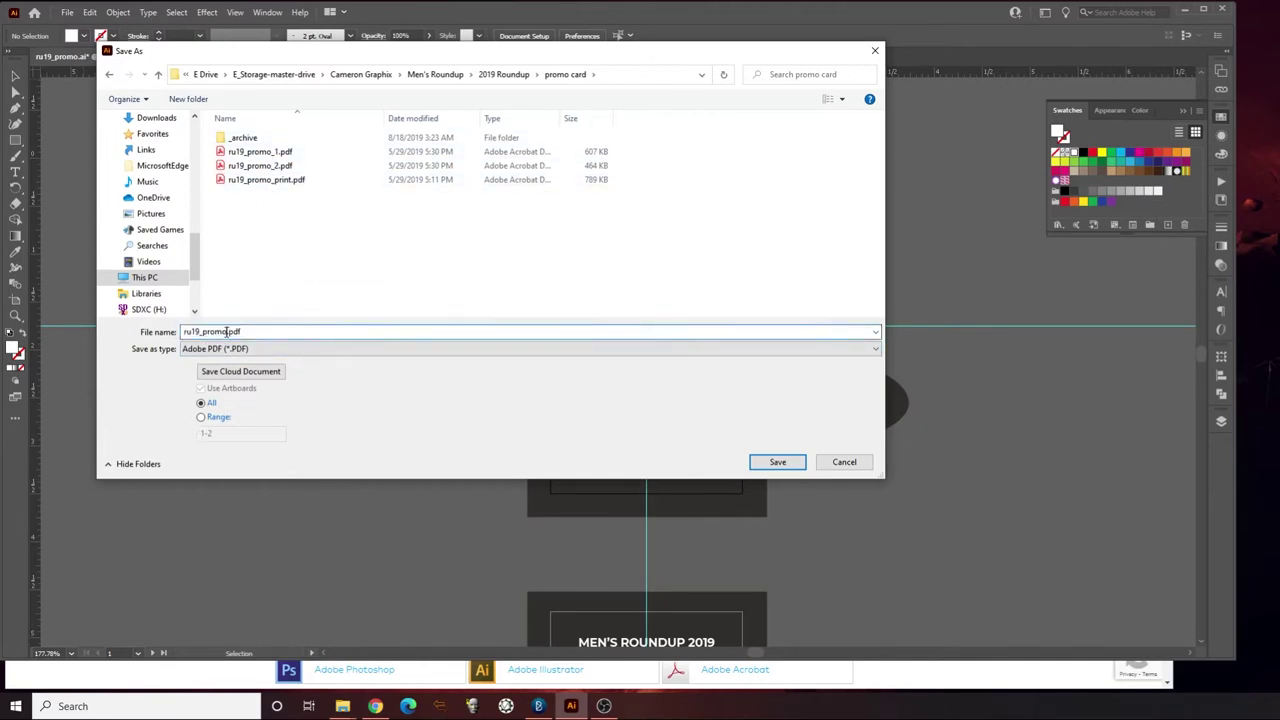
type("_")
type("2")
key("BackSpace")
type("2021")
- Confirm the save and apply the [Press Quality] Adobe PDF preset
left_click(785, 463)
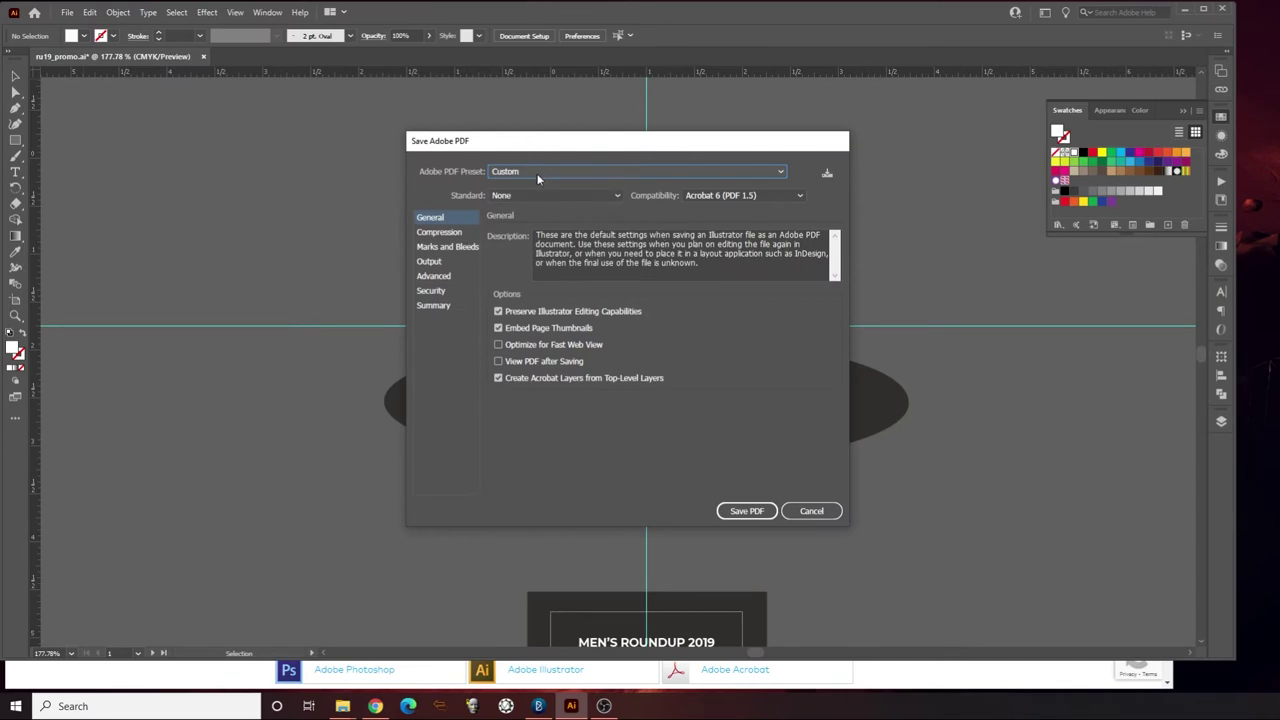
left_click(522, 172)
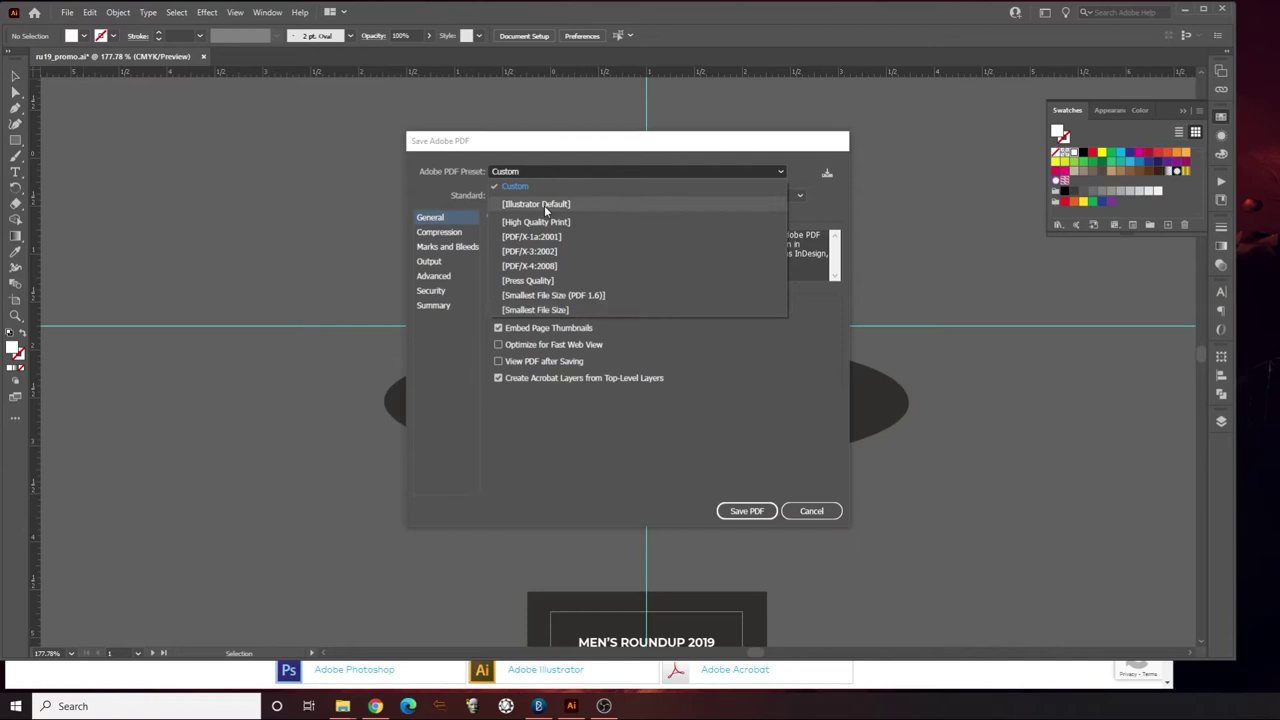
left_click(547, 281)
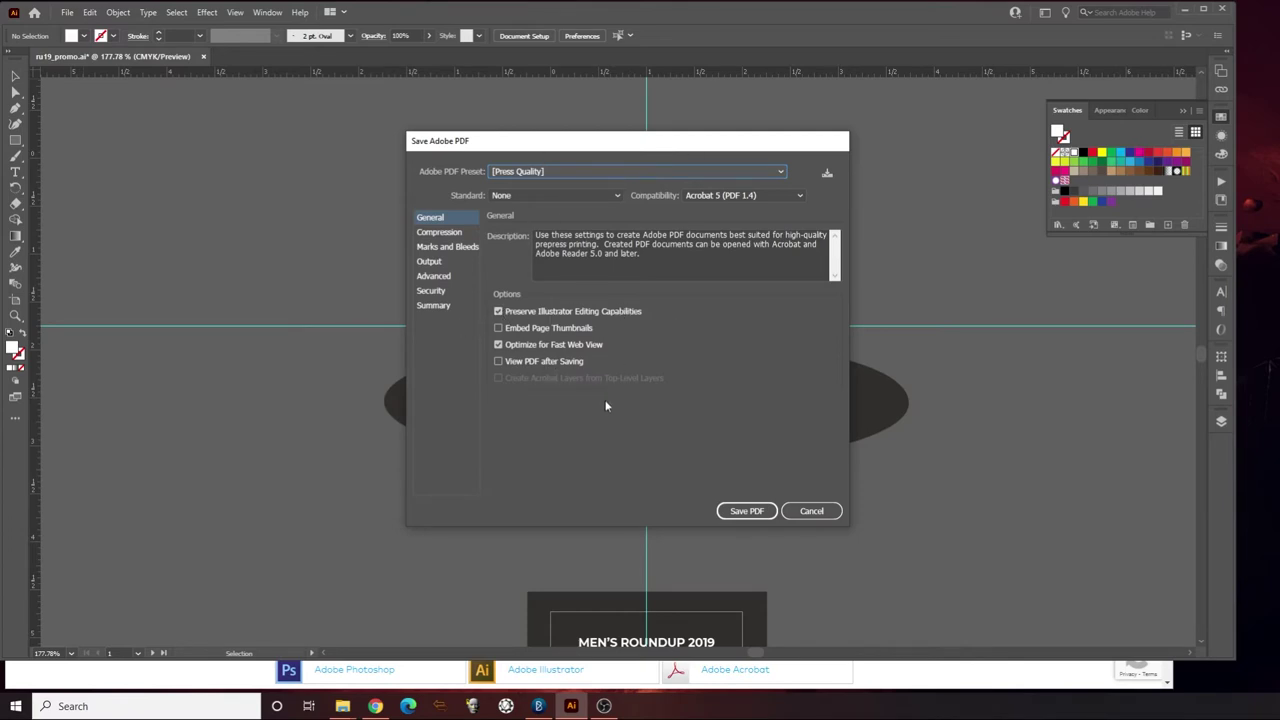
- Show the Compression settings: colour images downsample to 300 ppi above 450 ppi
left_click(438, 233)
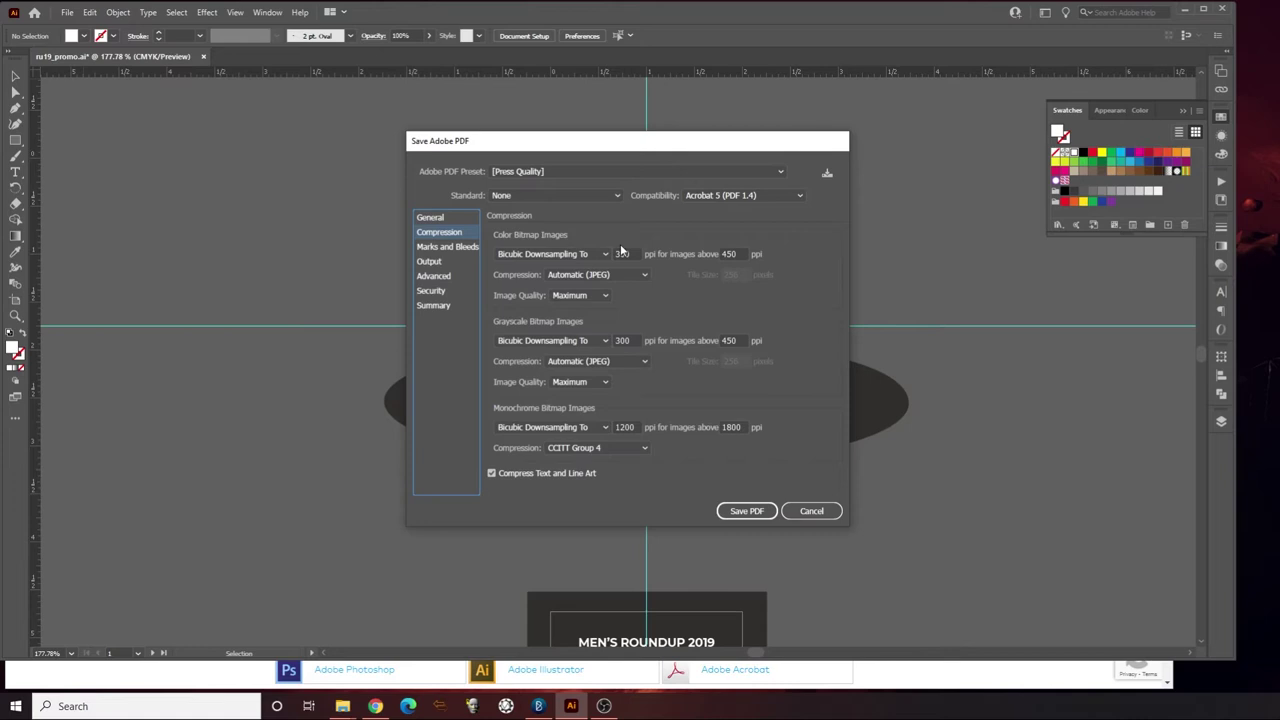
- Keep PDF standard at None and set colour, grayscale and monochrome images to Do Not Downsample
left_click(453, 248)
left_click(450, 232)
left_click(550, 195)
left_click(550, 195)
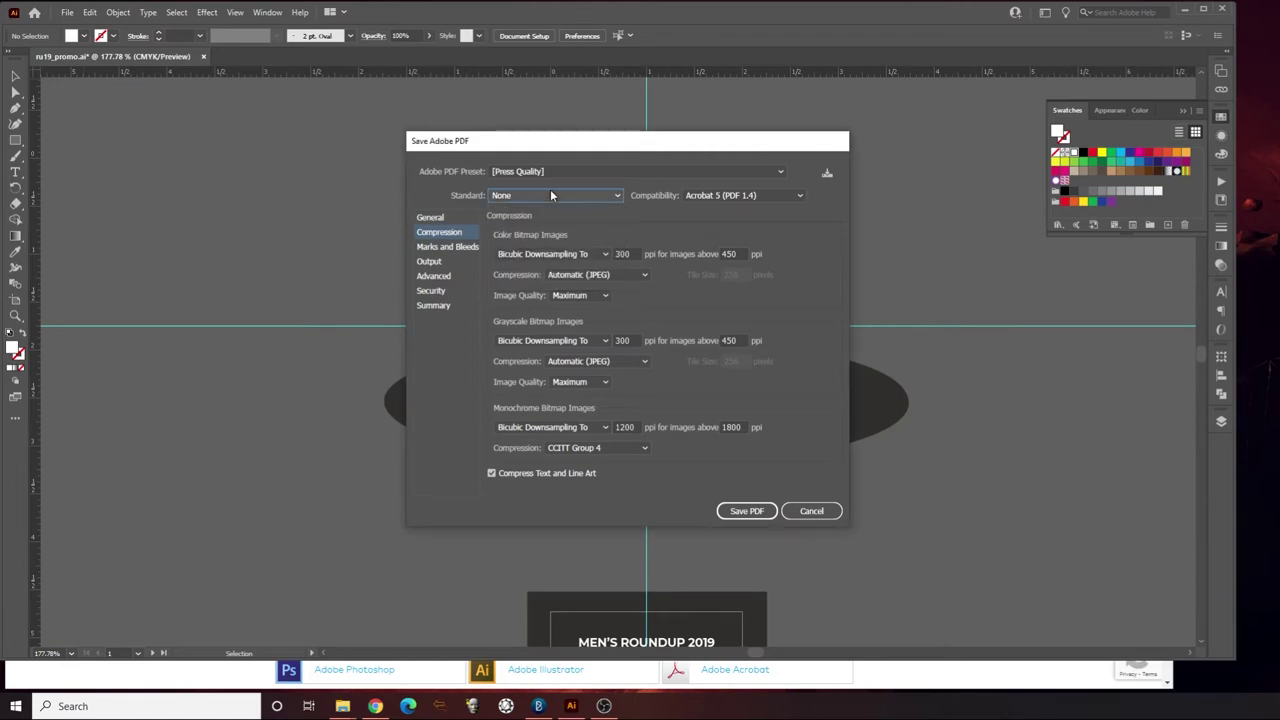
left_click(587, 255)
left_click(575, 269)
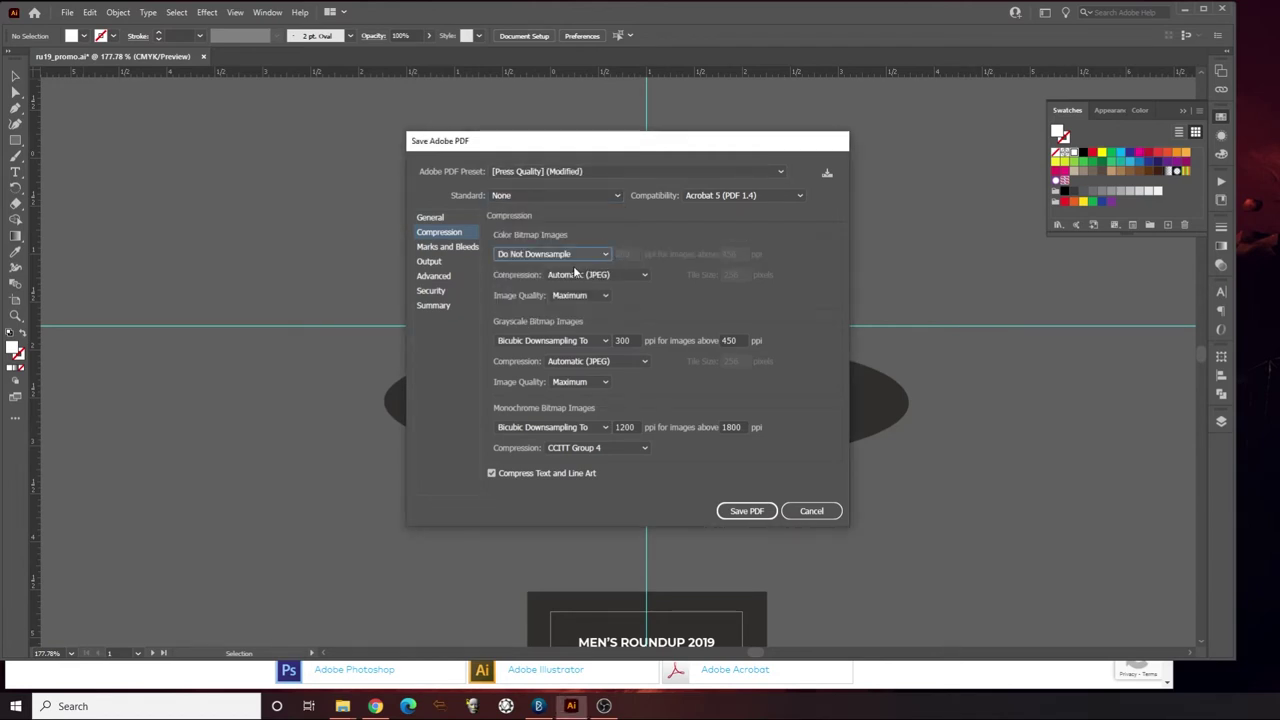
left_click(561, 339)
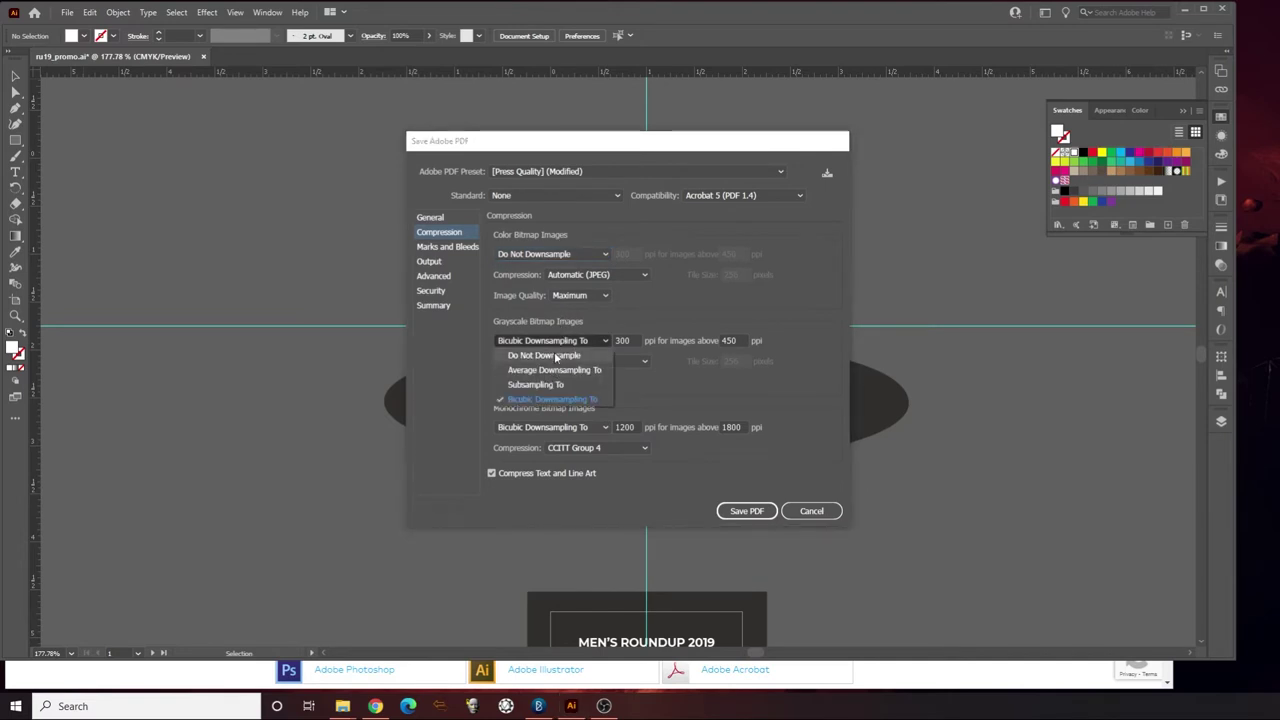
left_click(558, 355)
left_click(557, 430)
left_click(558, 443)
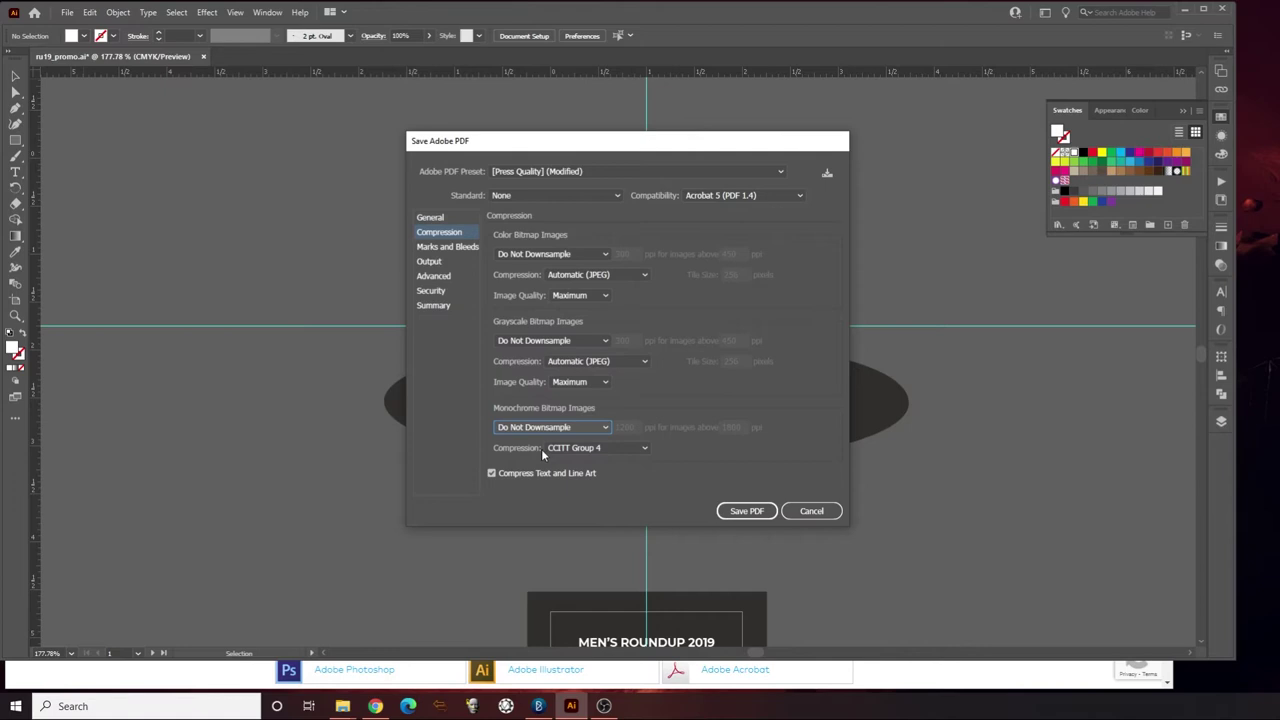
- Restore Bicubic downsampling for colour, grayscale and monochrome images, then show Marks and Bleeds
left_click(560, 254)
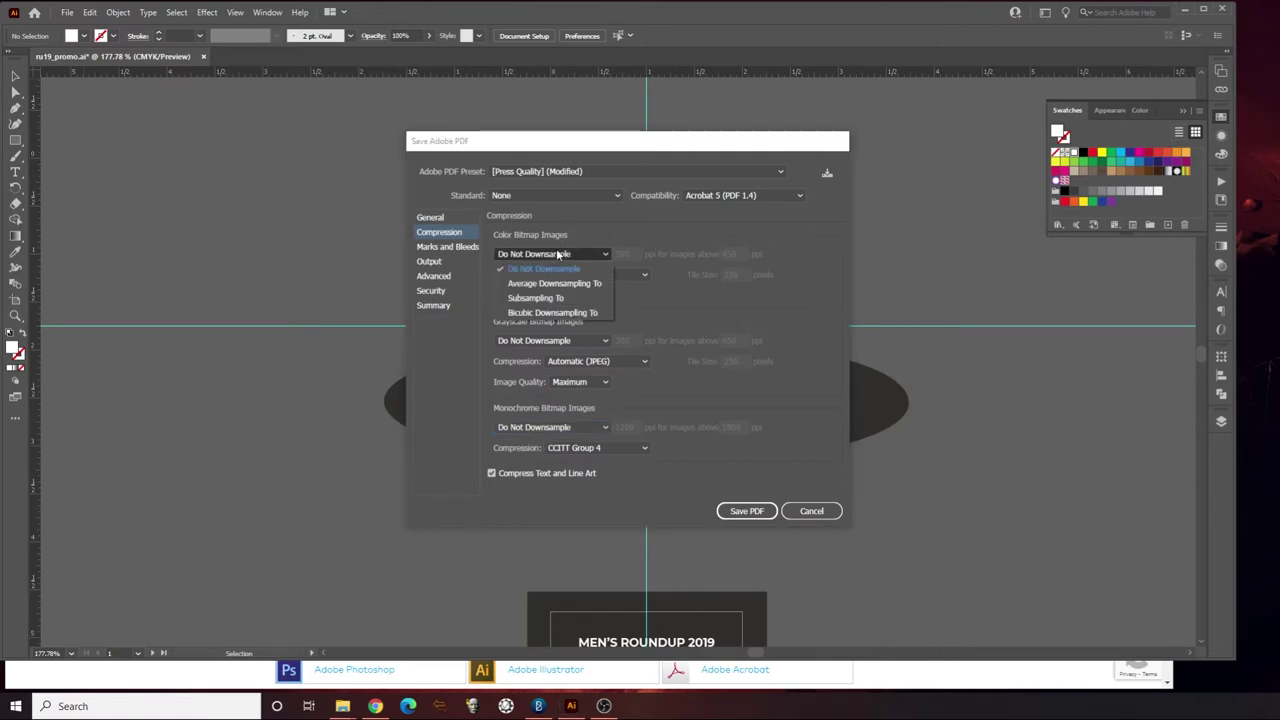
left_click(555, 313)
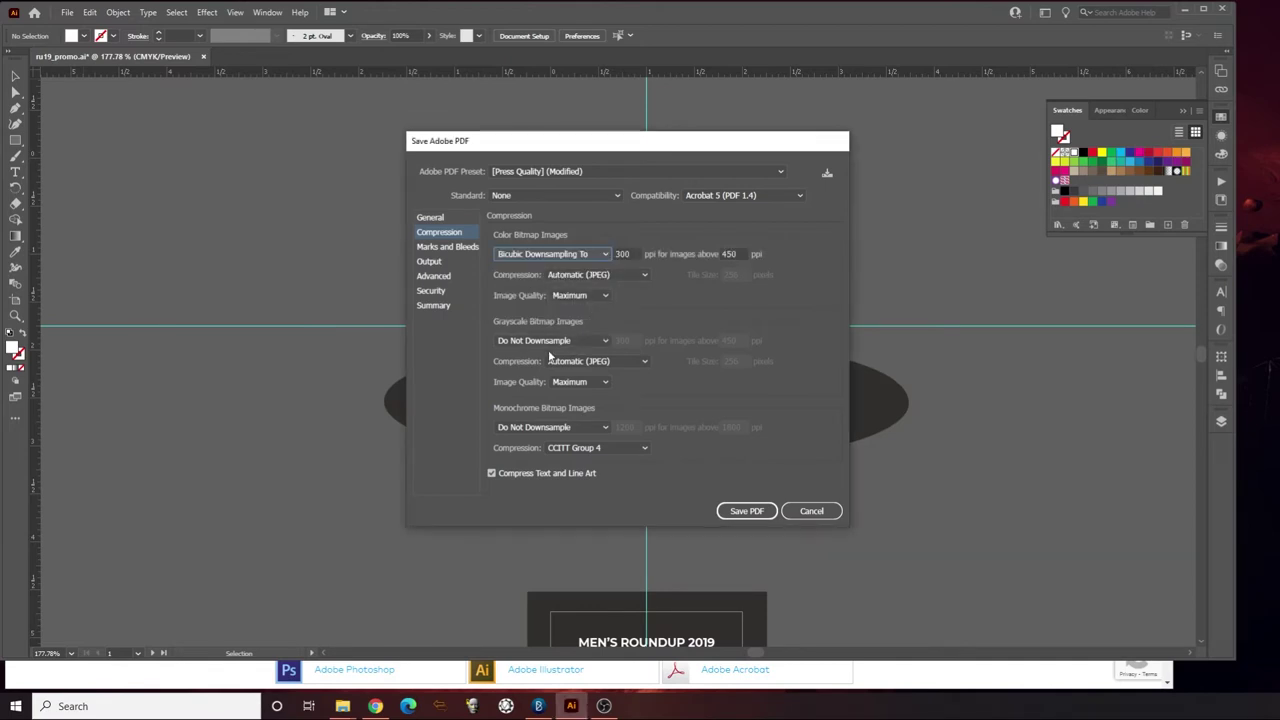
left_click(558, 340)
left_click(531, 399)
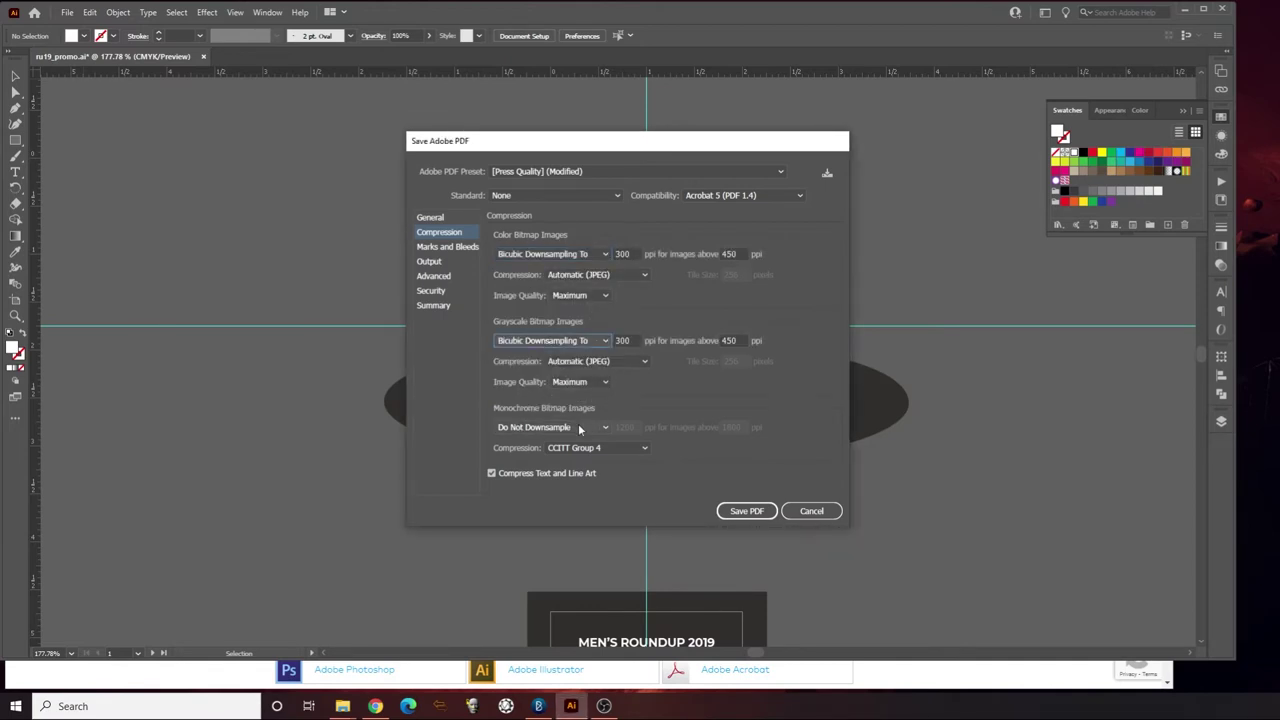
left_click(564, 426)
left_click(551, 486)
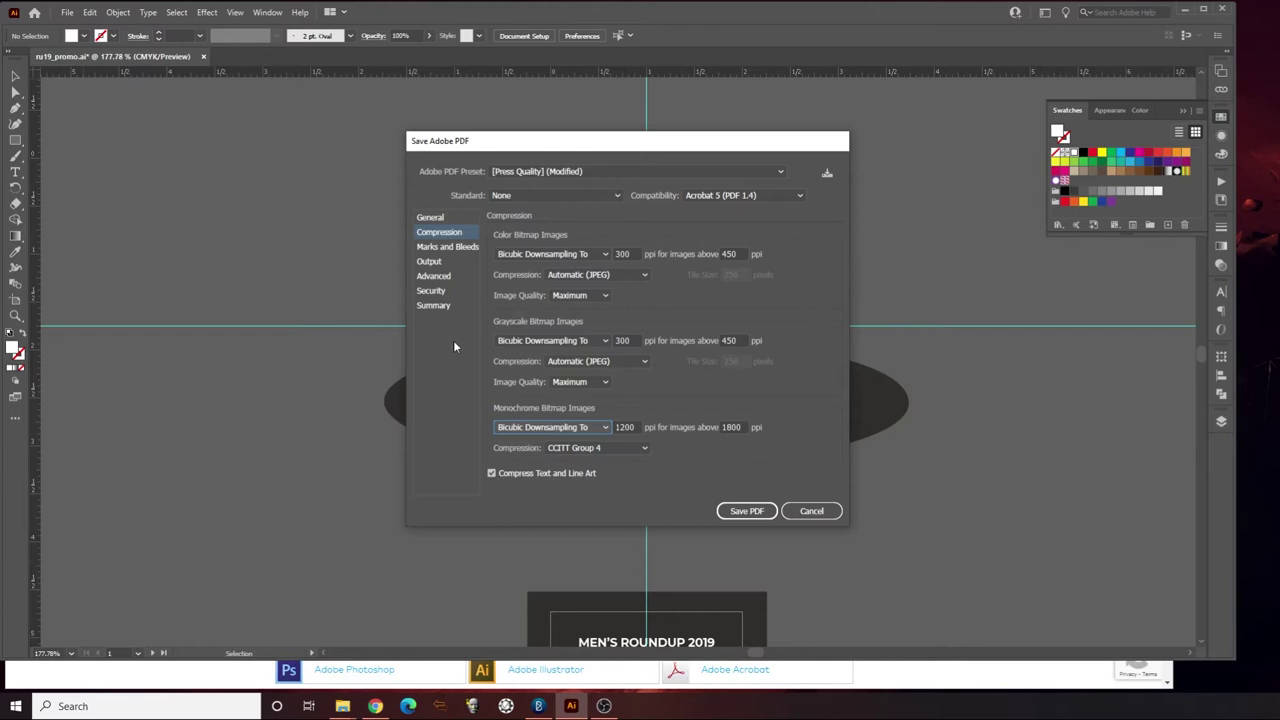
left_click(446, 248)
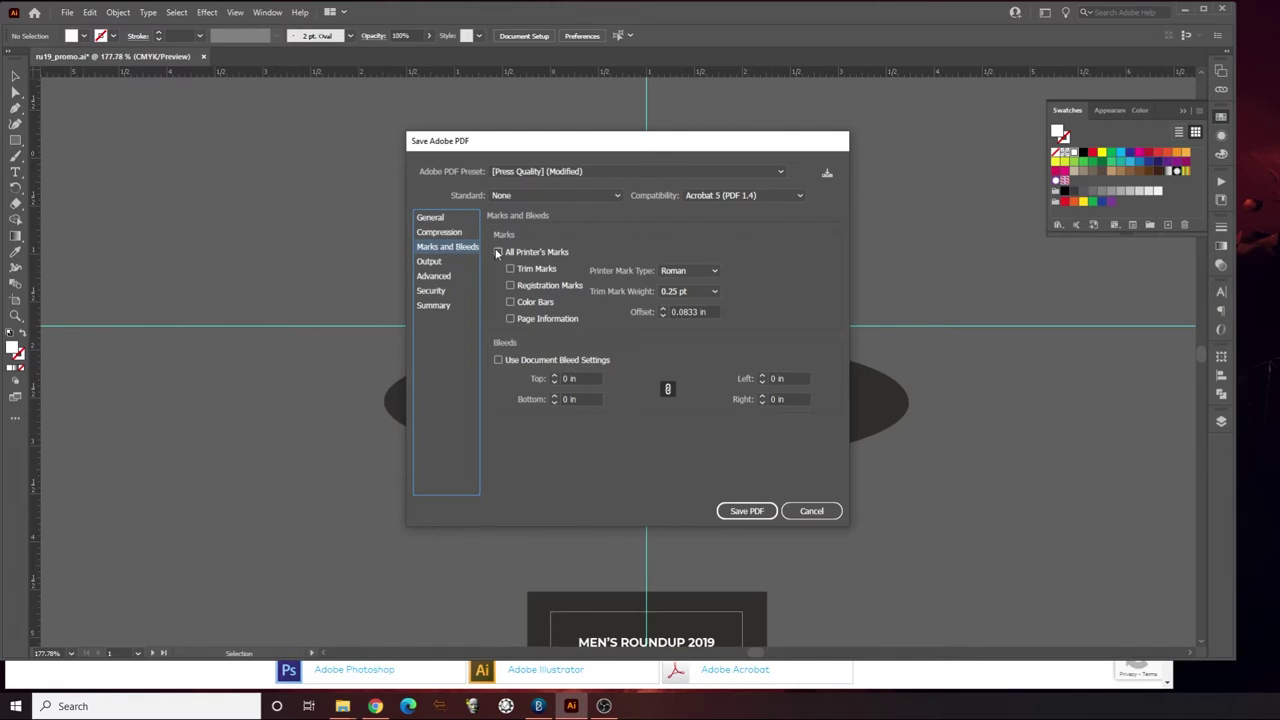
- Include only trim marks as printer's marks in the PDF
left_click(498, 253)
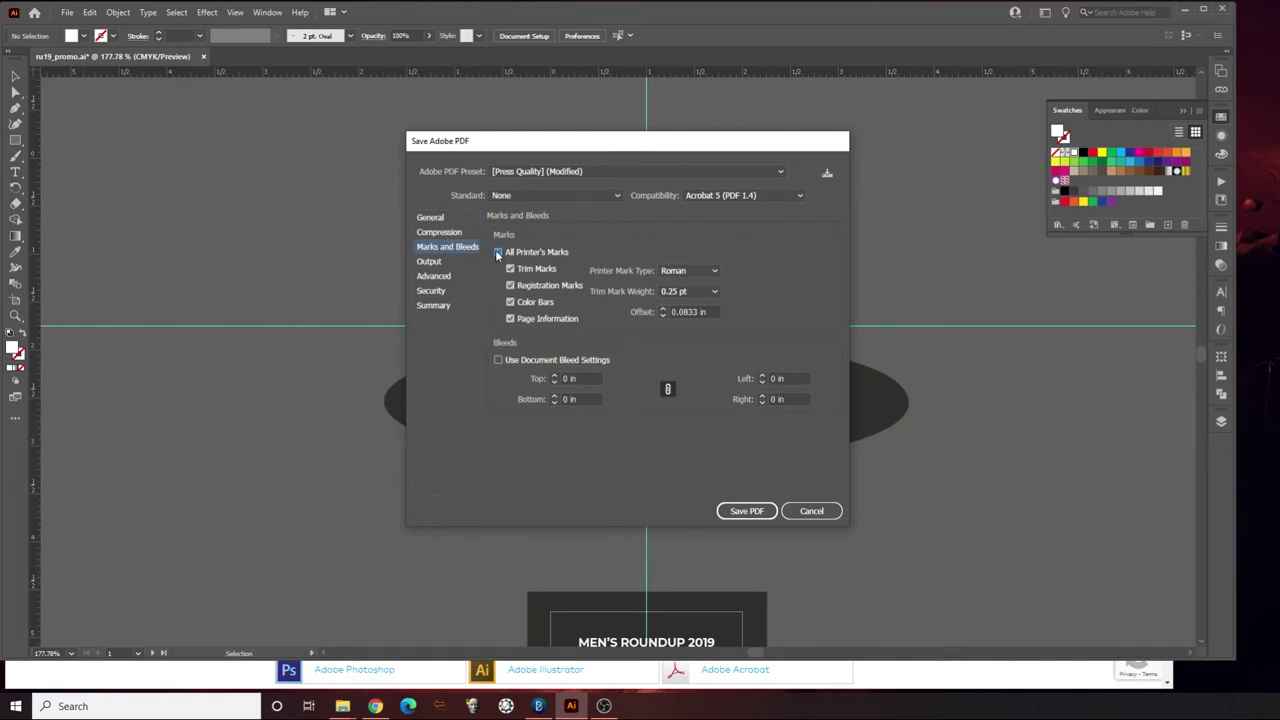
left_click(498, 253)
left_click(513, 270)
left_click_drag(580, 145, 954, 113)
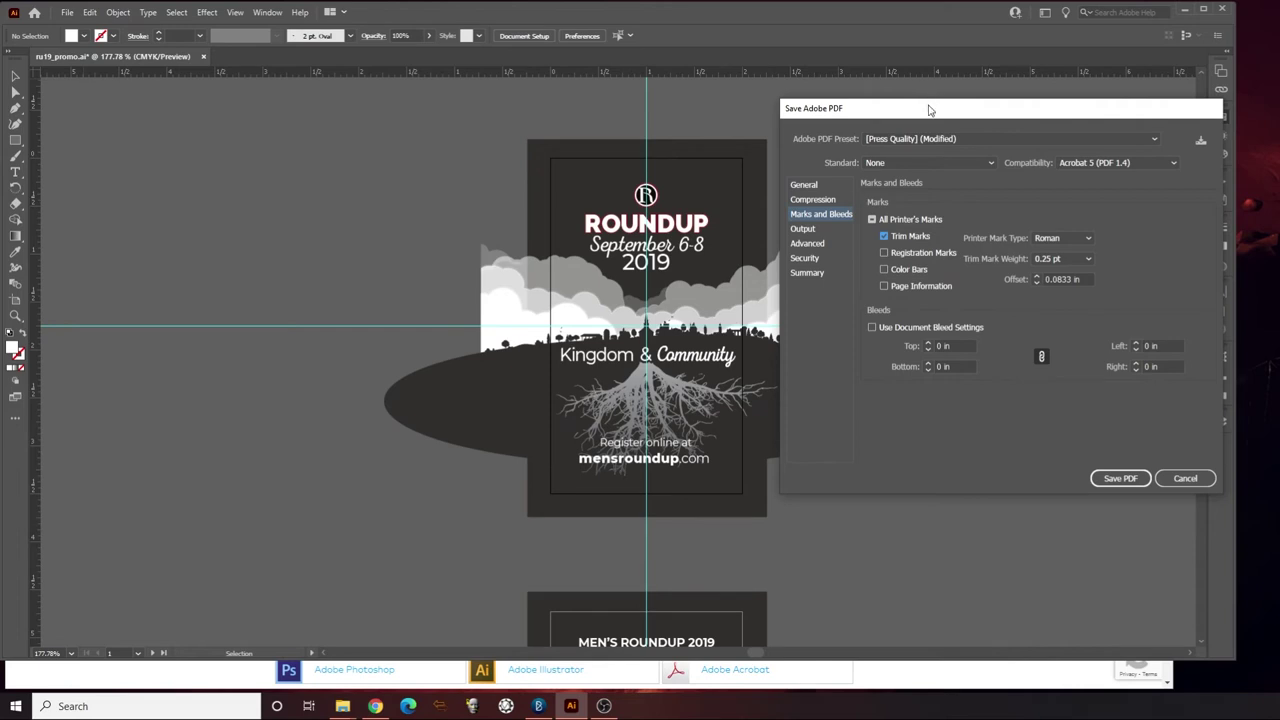
left_click_drag(931, 113, 631, 145)
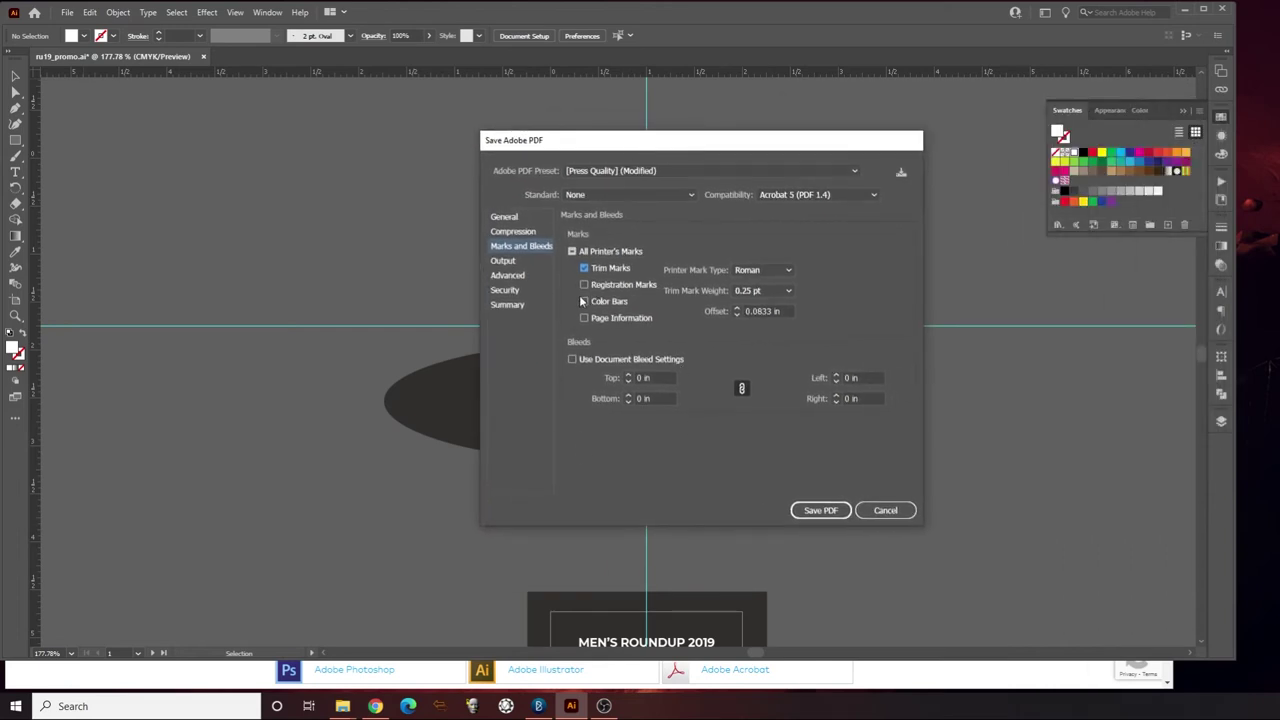
- Leave document bleed settings off and set a 0.2 in bleed on every side
left_click(572, 360)
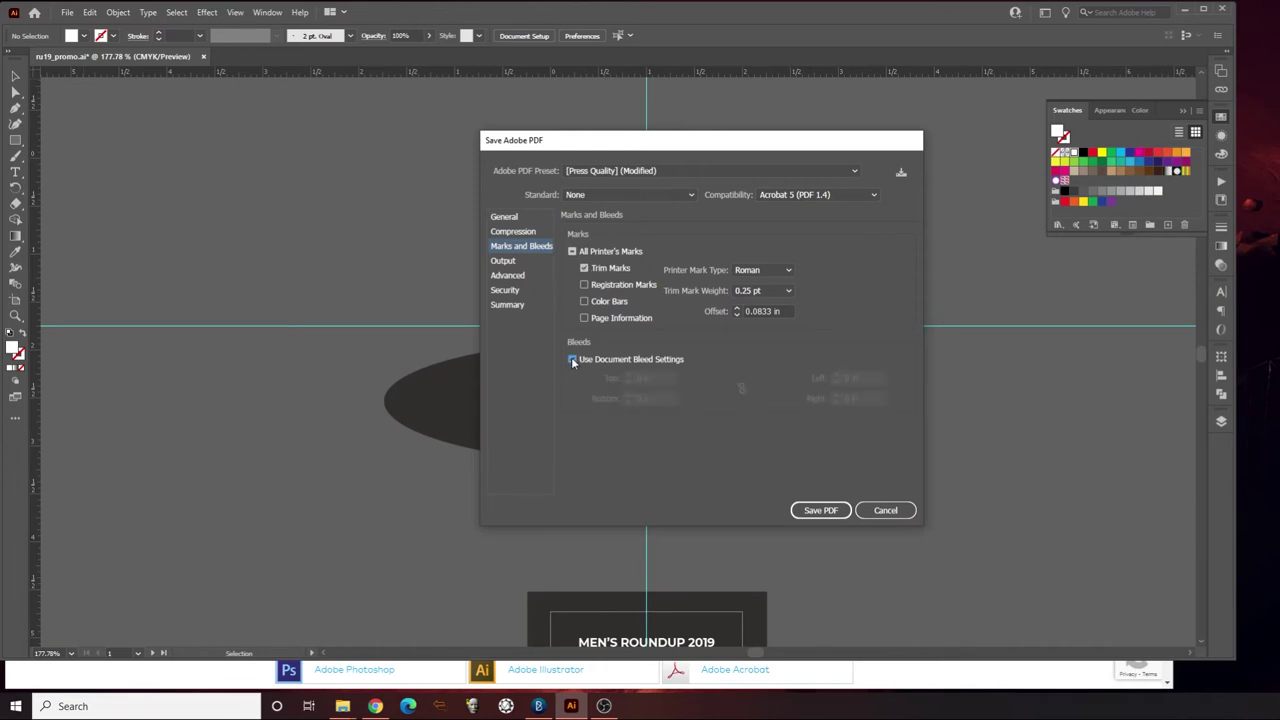
left_click(572, 360)
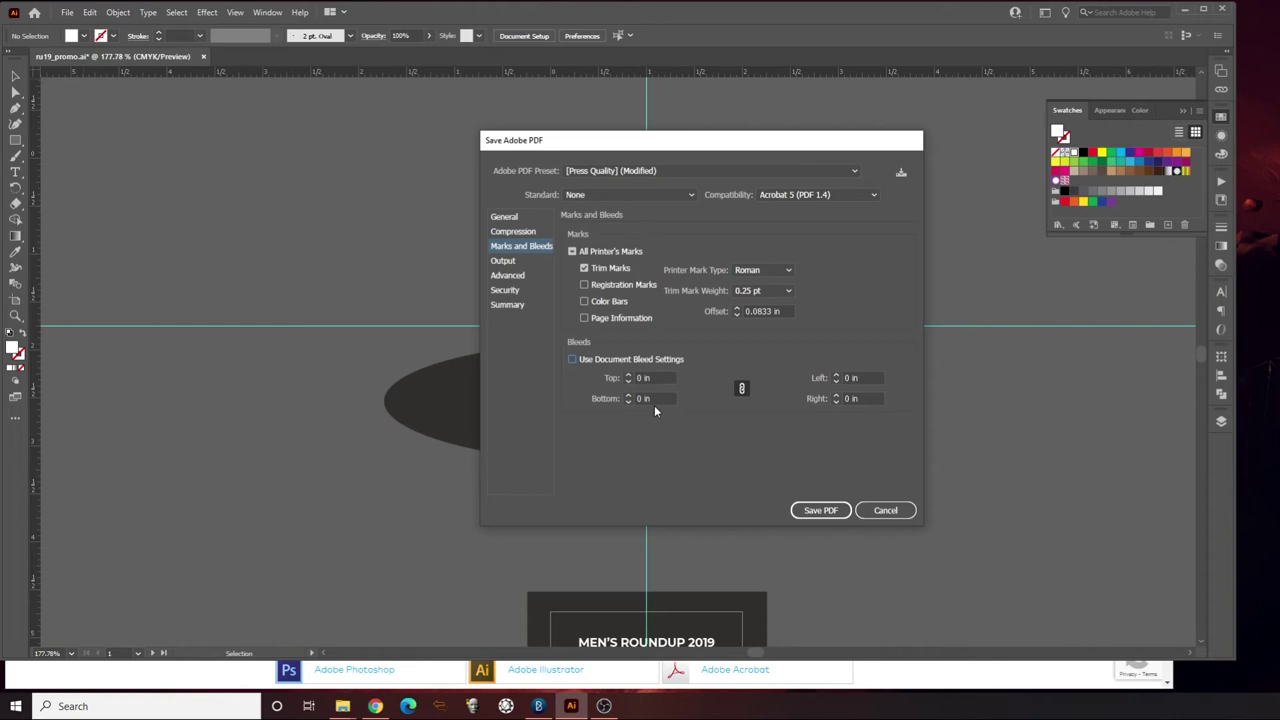
left_click_drag(652, 378, 618, 380)
type("0.2")
key("Tab")
- Convert colours to Destination (Preserve Numbers) using Working CMYK U.S. Web Coated (SWOP) v2
left_click(515, 261)
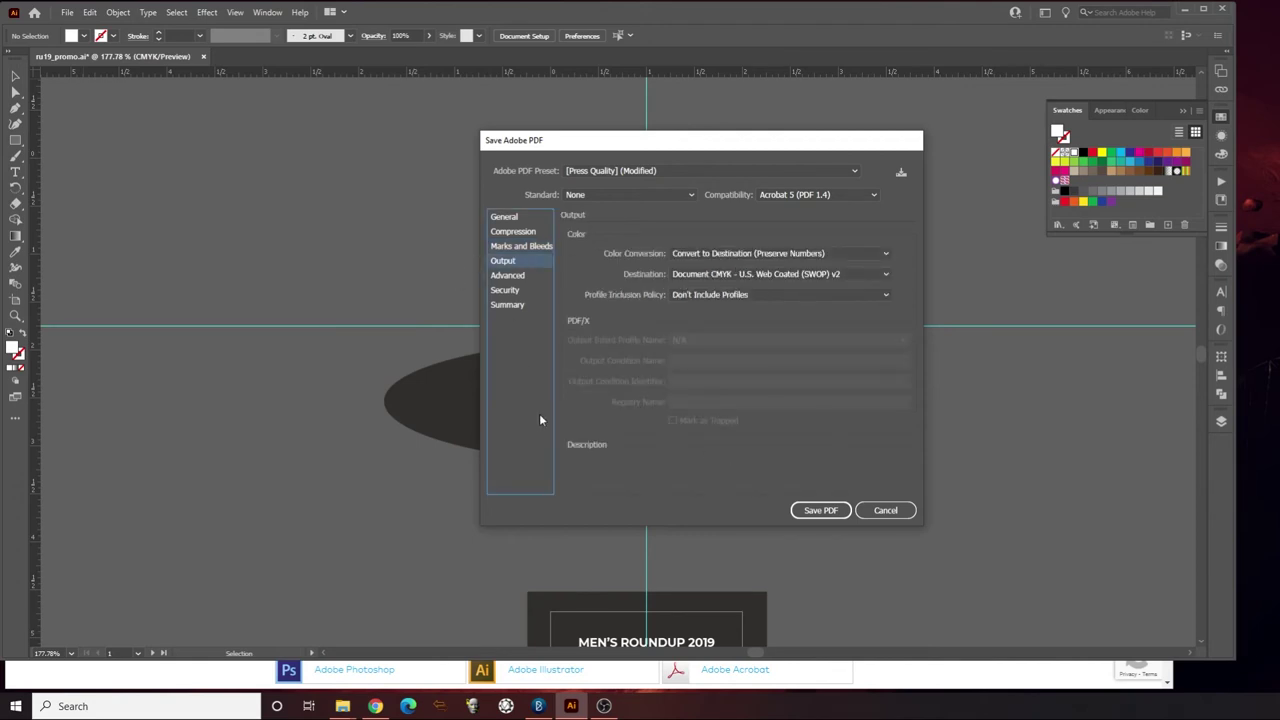
left_click(716, 256)
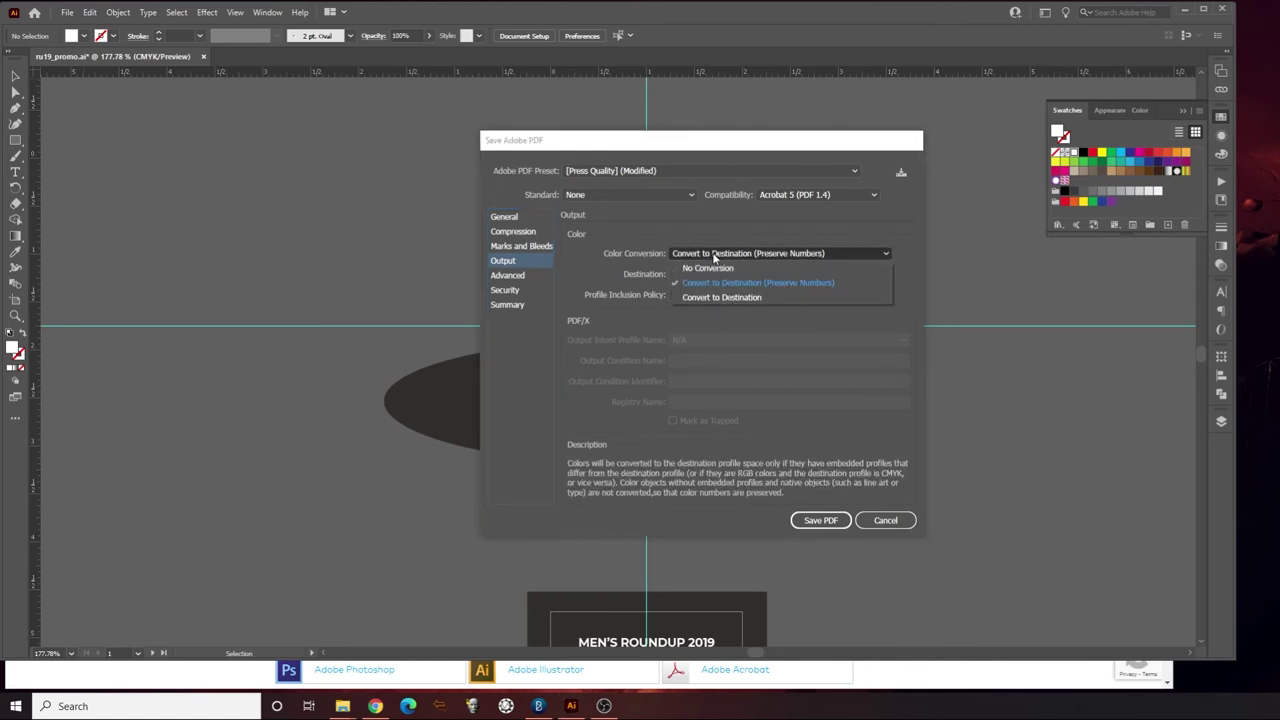
left_click(724, 298)
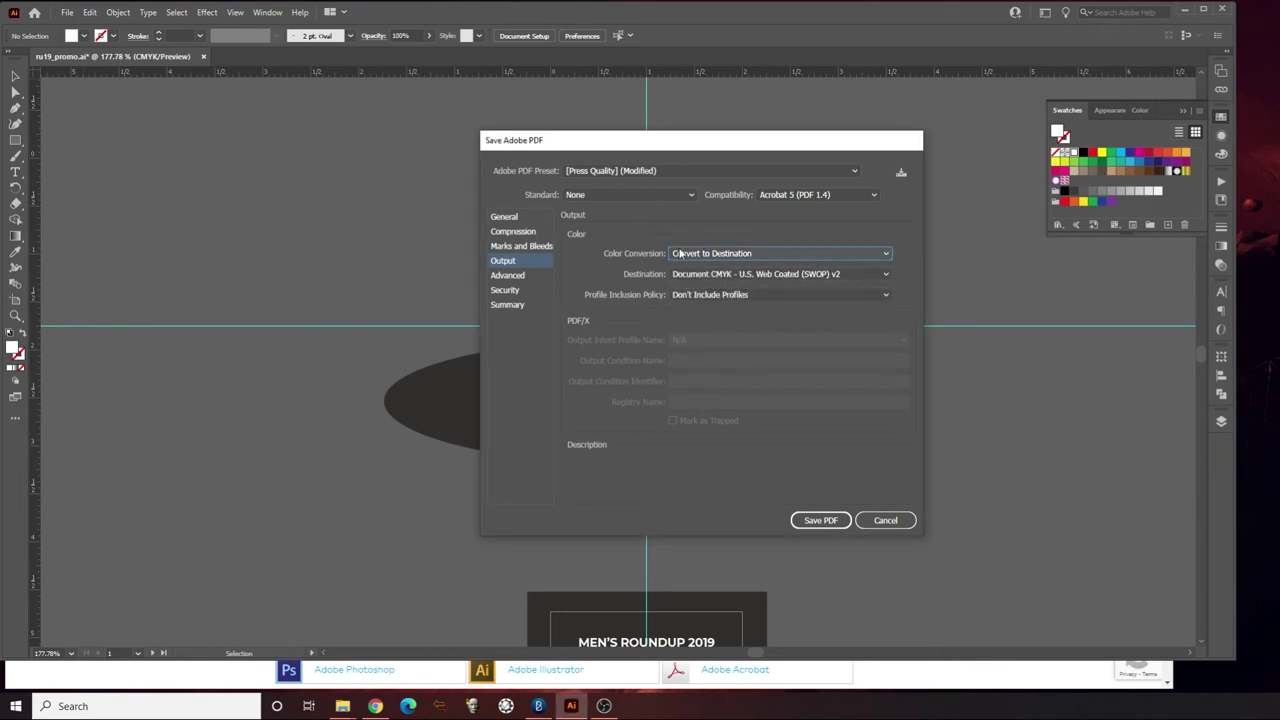
left_click(726, 274)
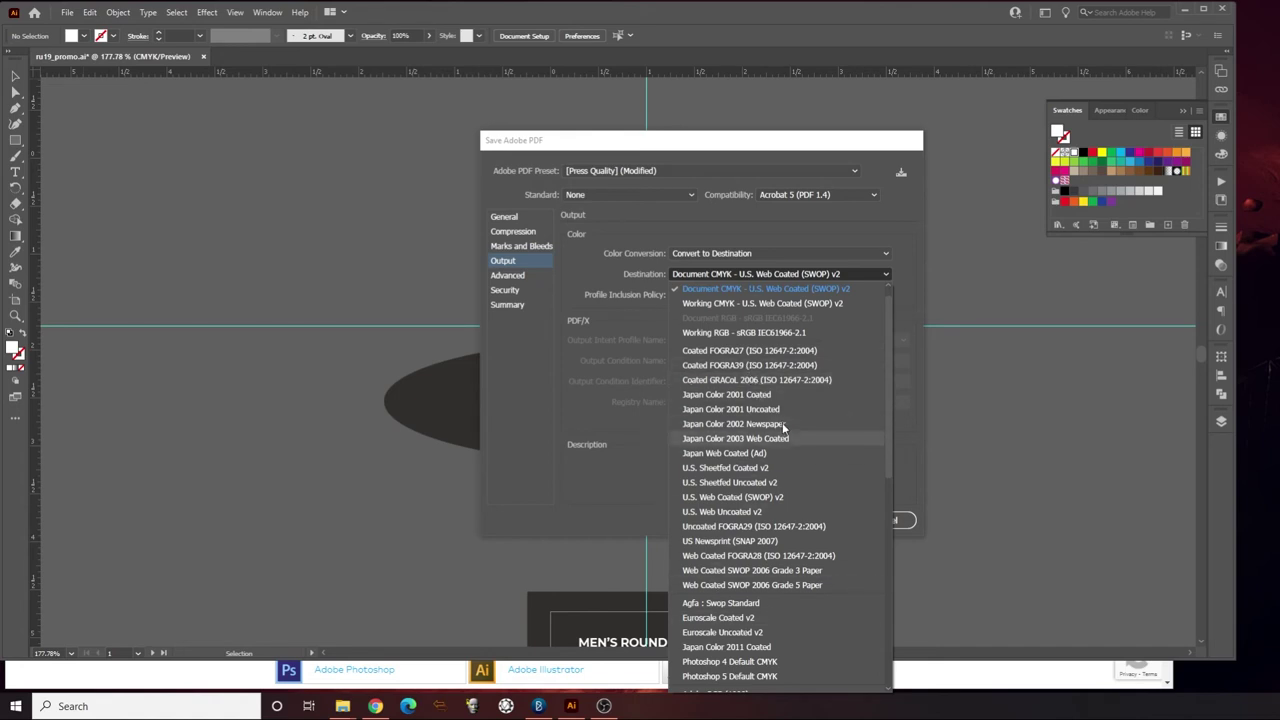
left_click(742, 304)
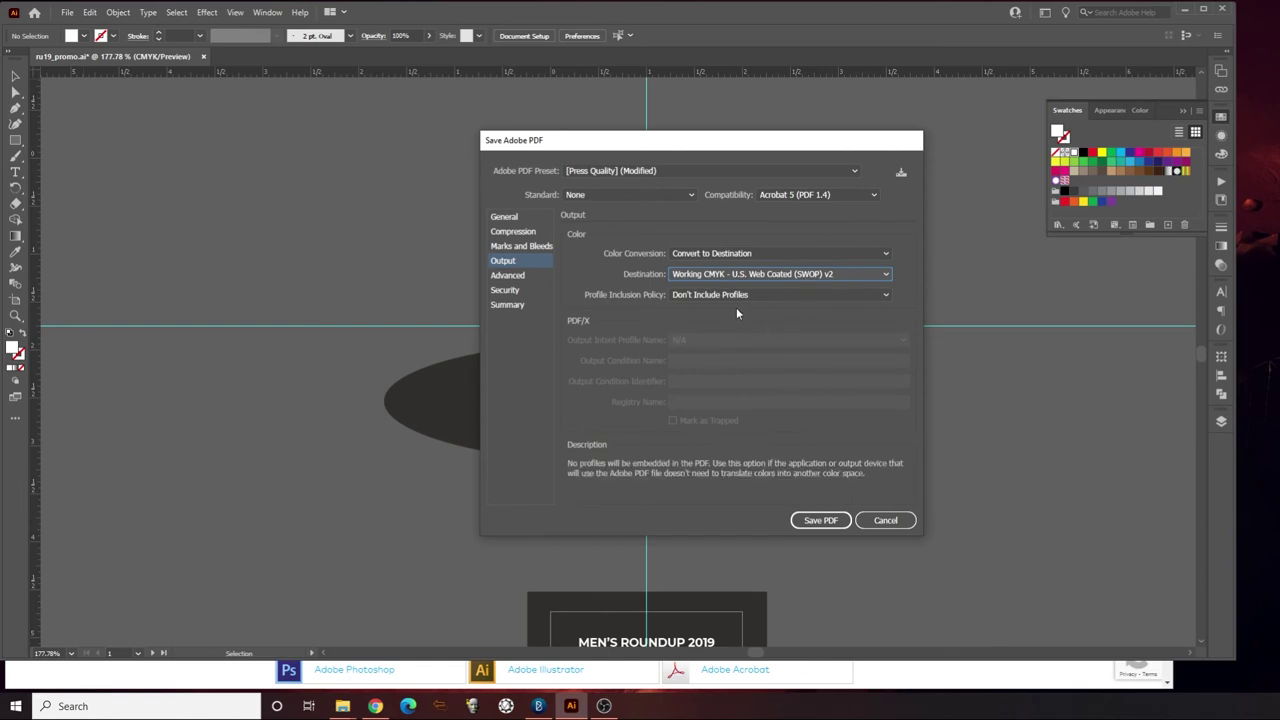
left_click(737, 253)
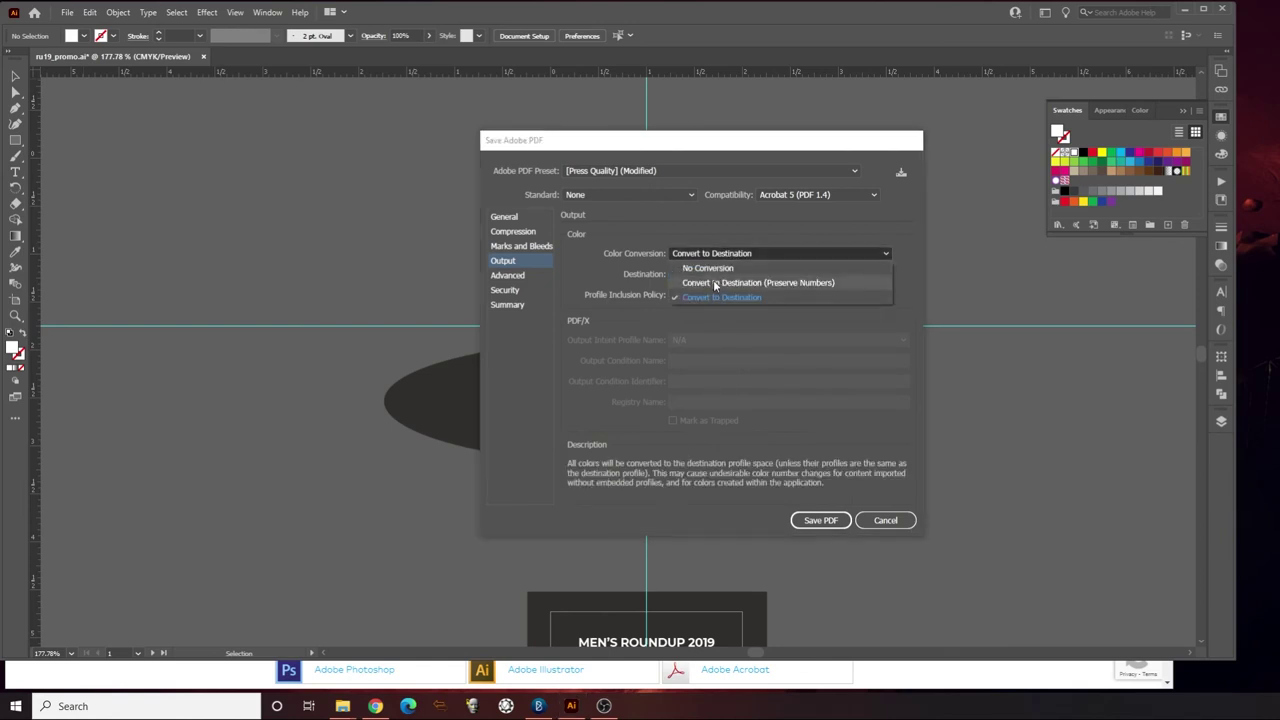
left_click(715, 283)
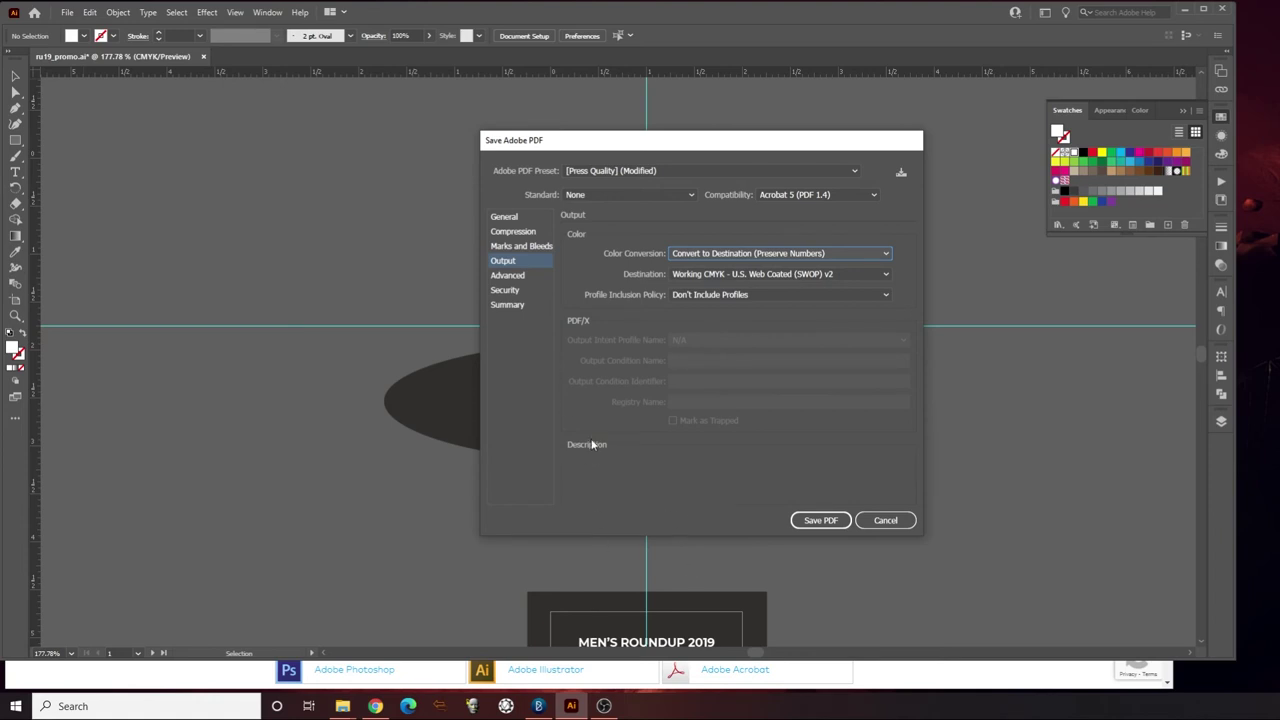
- Review Advanced, Security and Summary, recheck trim marks and 0.2 in bleeds, and save the PDF
left_click(524, 279)
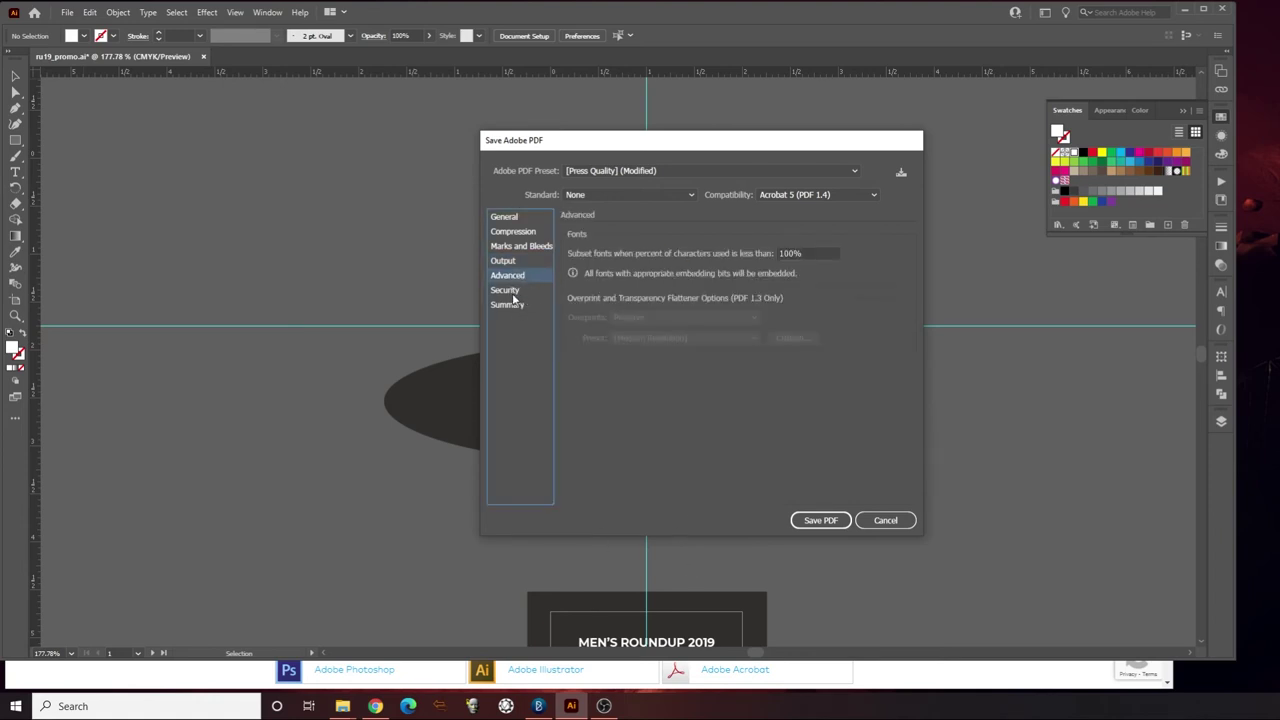
left_click(511, 291)
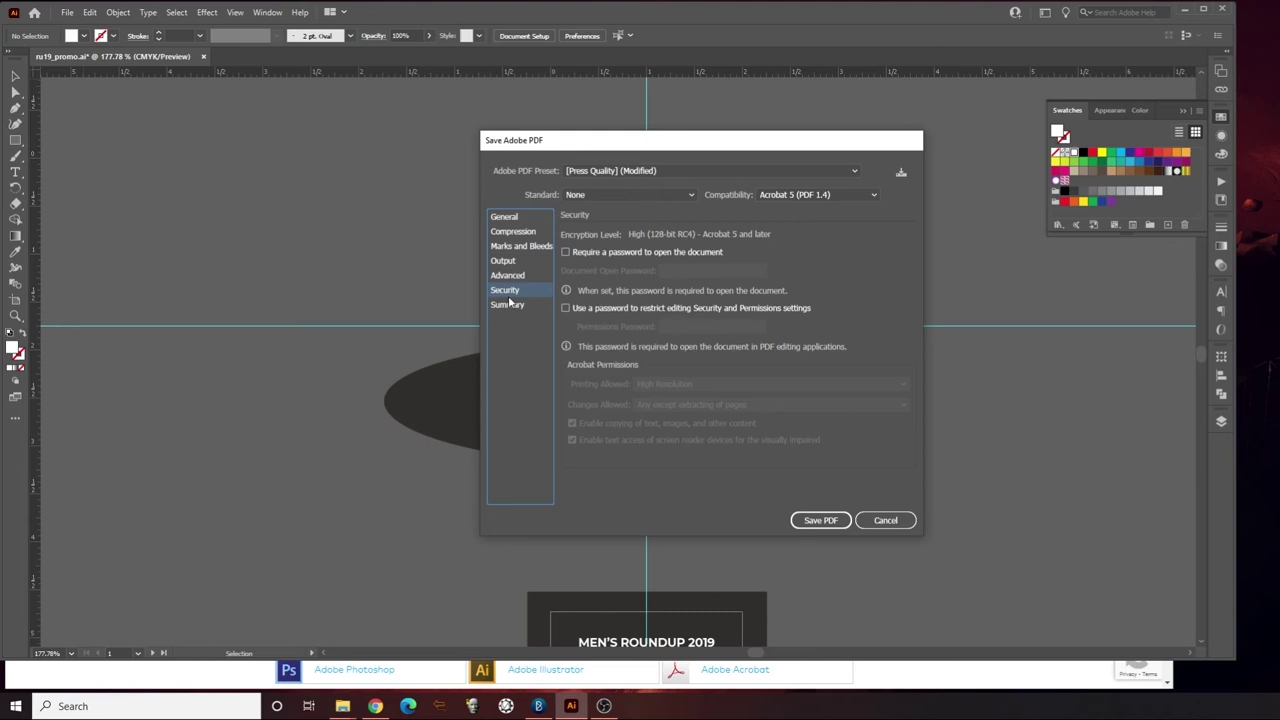
left_click(508, 305)
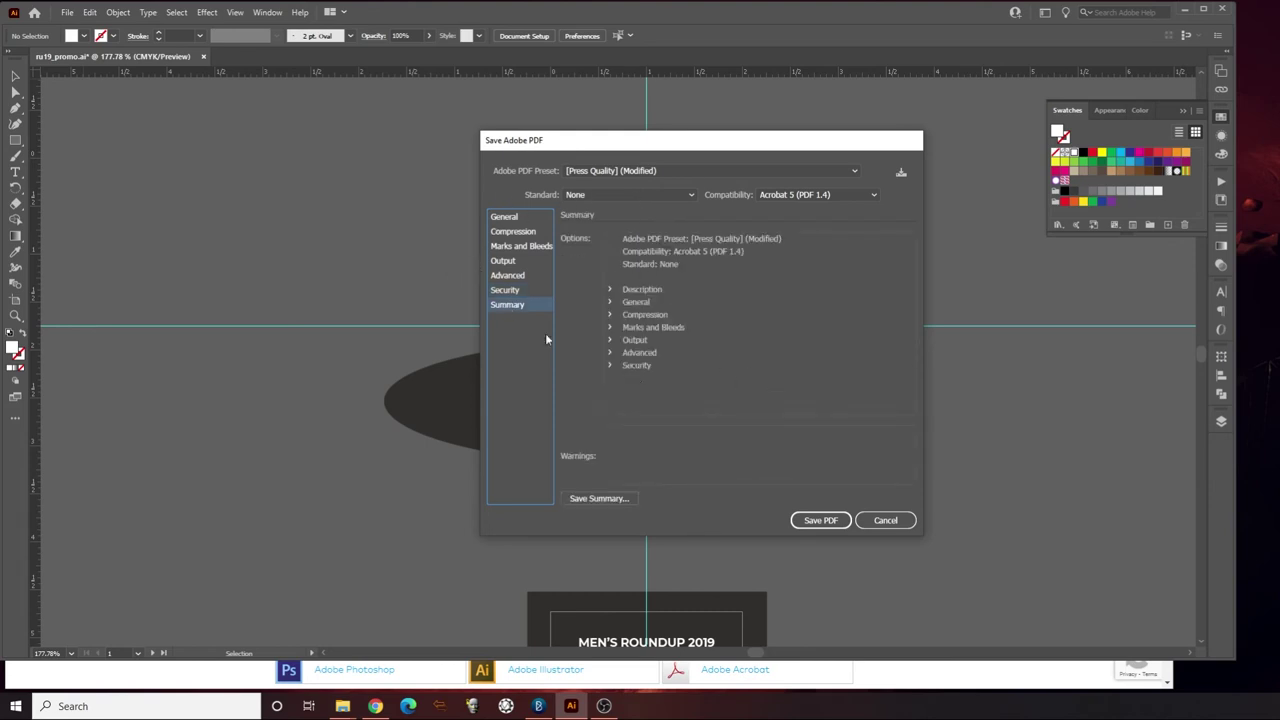
left_click(519, 247)
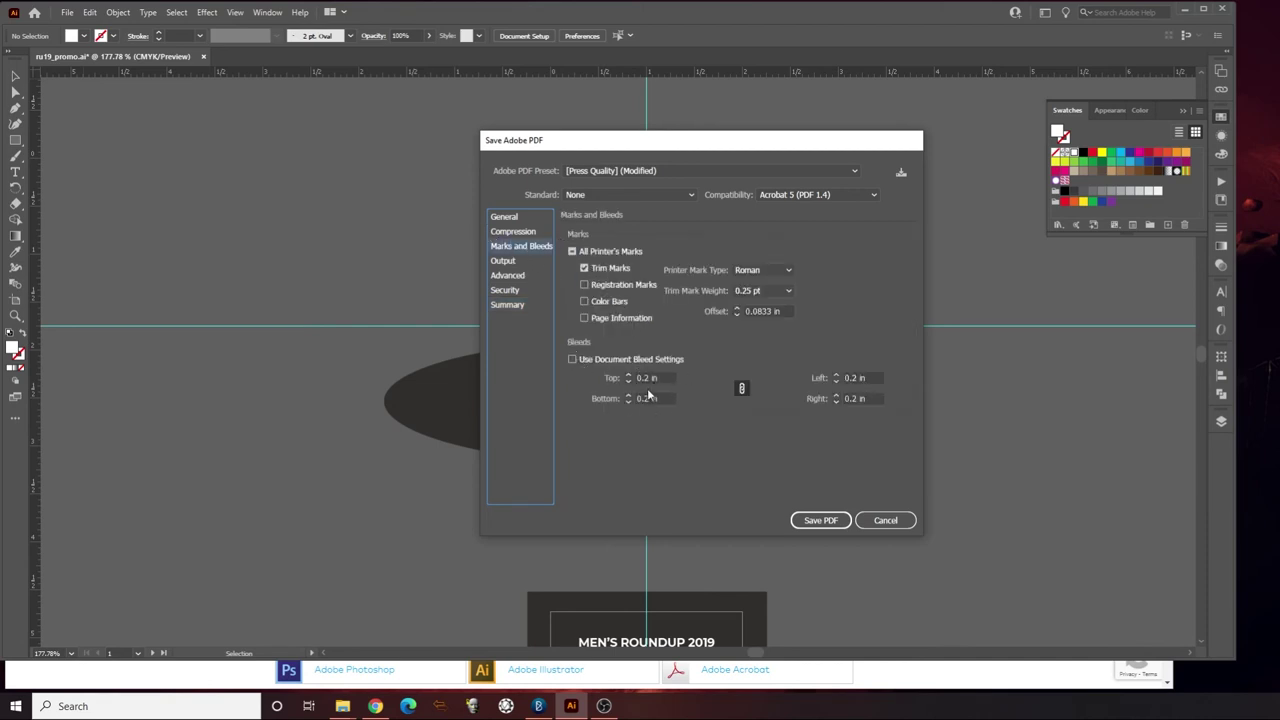
left_click_drag(703, 140, 1061, 132)
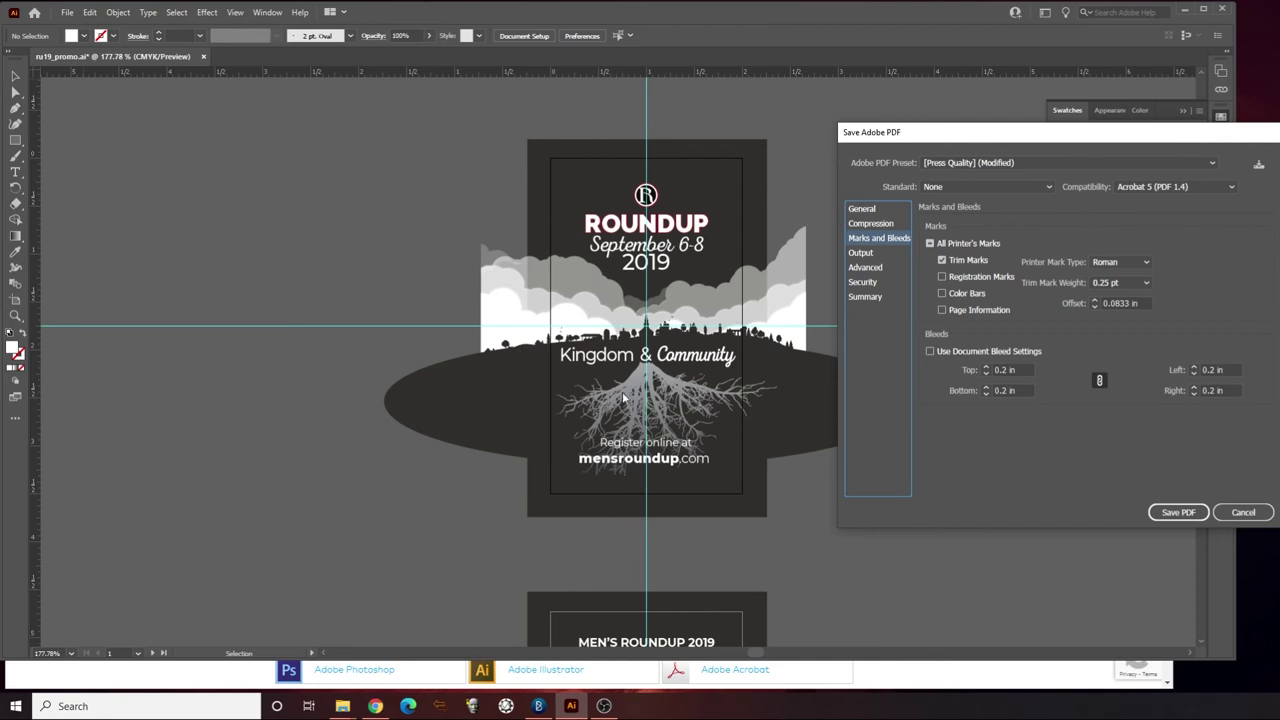
left_click(1178, 512)
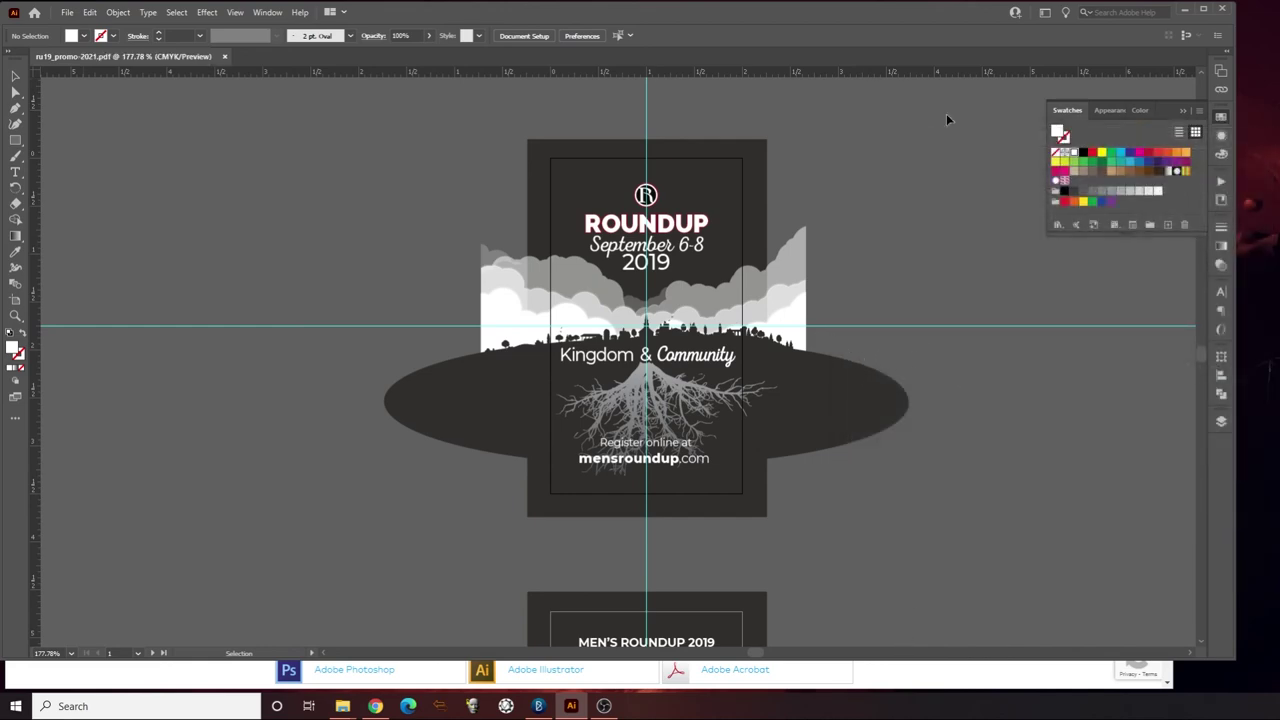
- Minimize Illustrator and open ru19_promo-2021.pdf from the promo card folder
left_click(1185, 9)
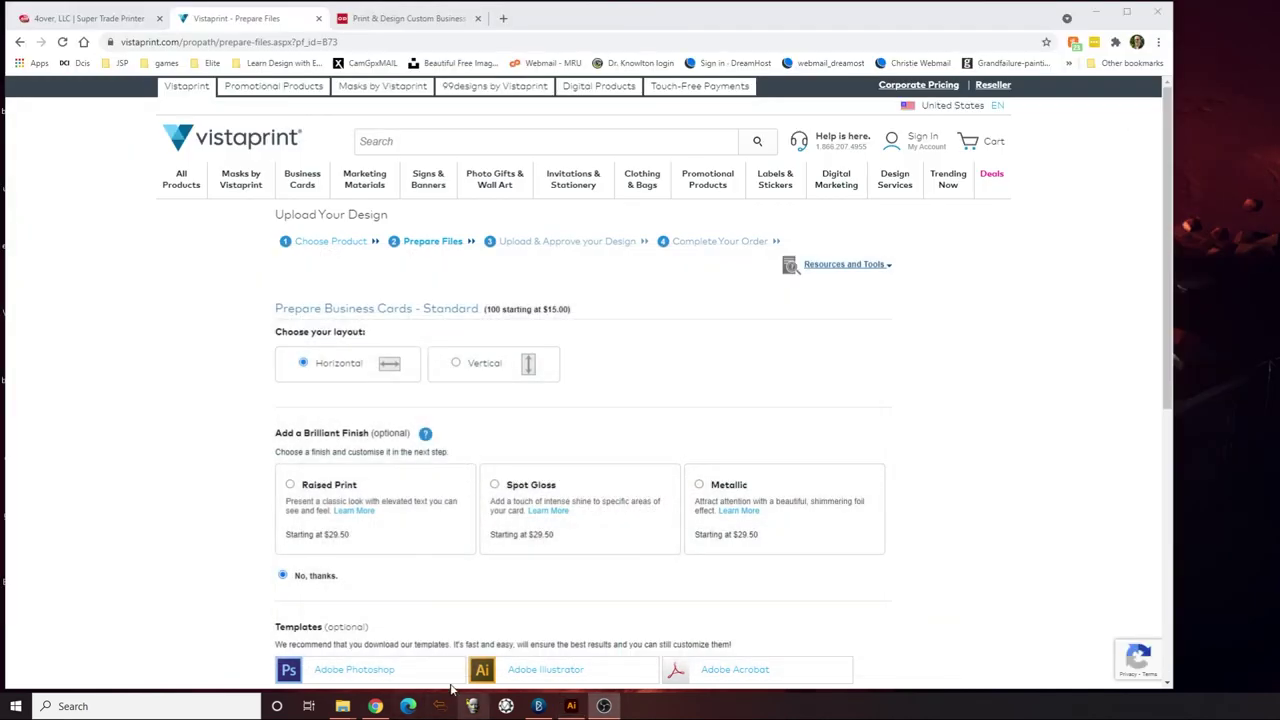
mouse_move(342, 706)
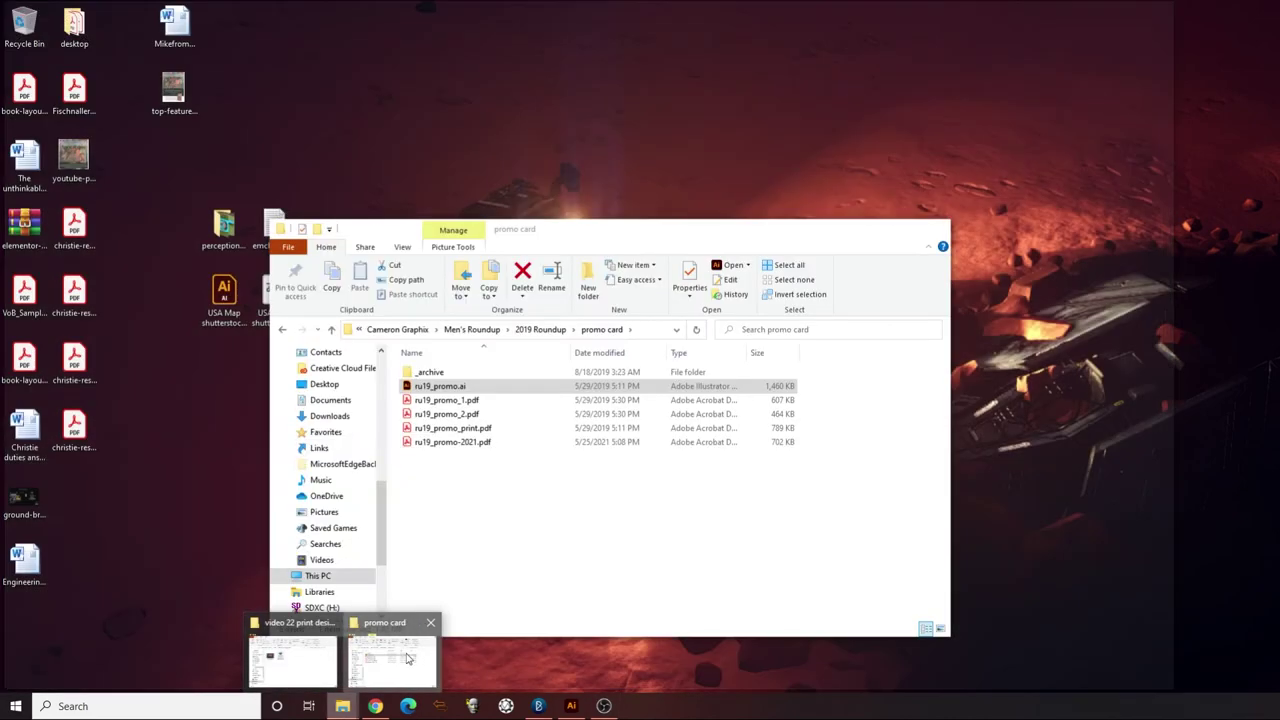
left_click(408, 658)
double_click(458, 443)
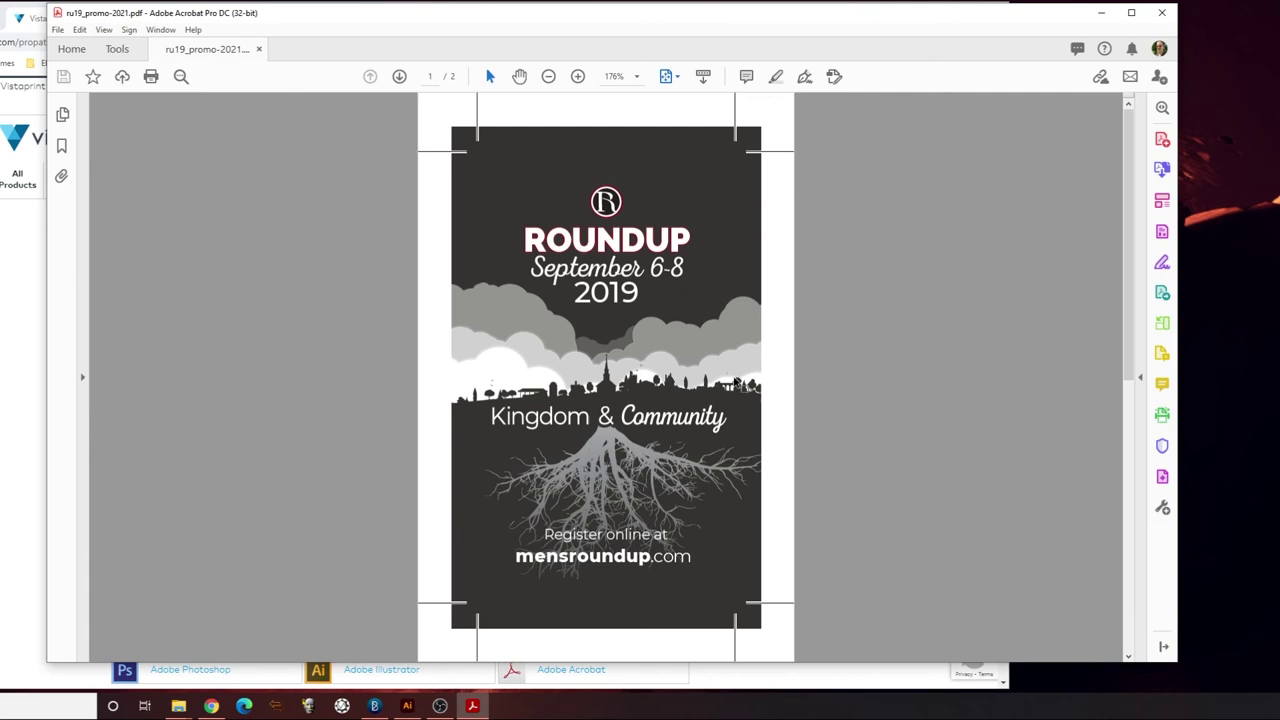
- Review both card pages, then open Print Production's Output Preview for ink separations
scroll(746, 360, "down", 1)
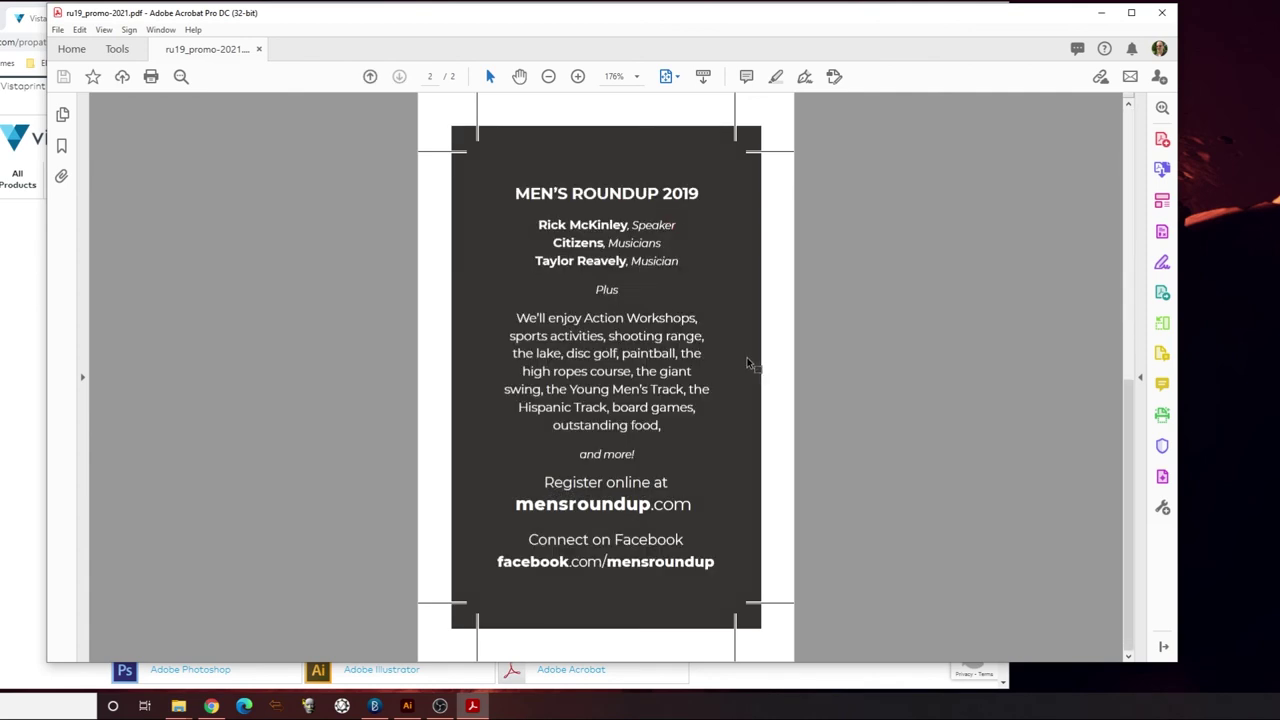
scroll(748, 362, "up", 1)
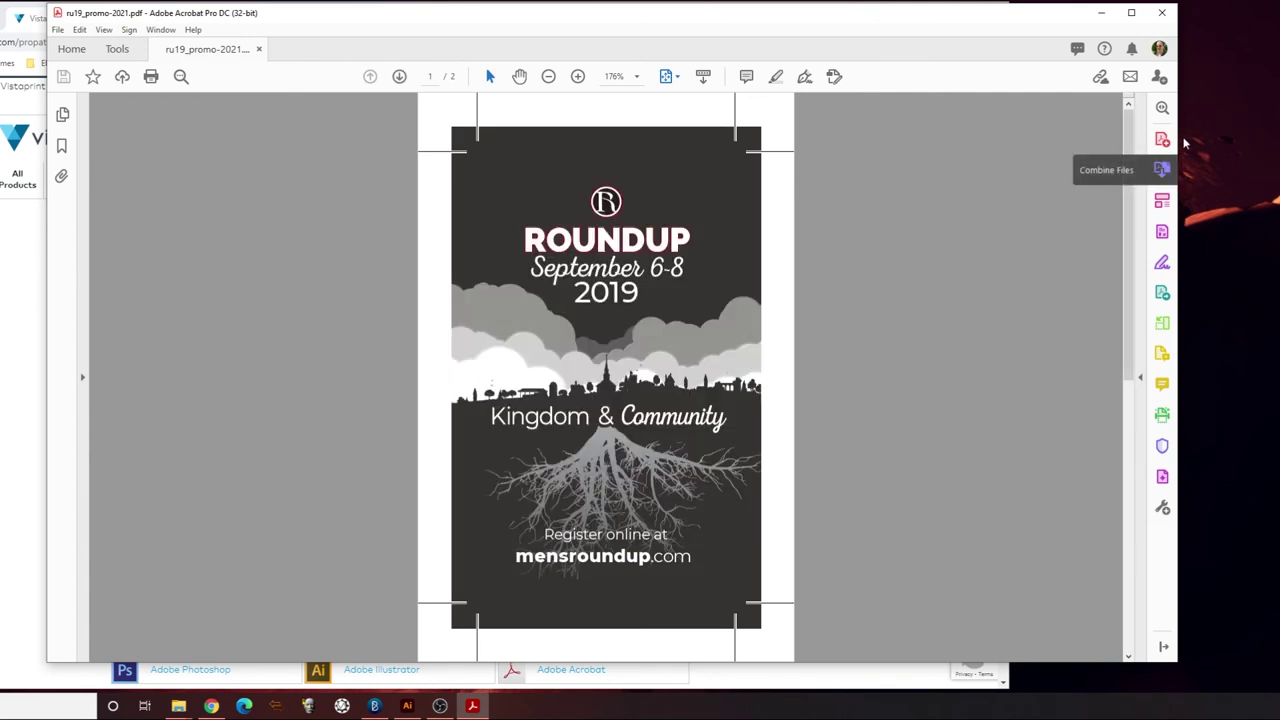
left_click(1162, 478)
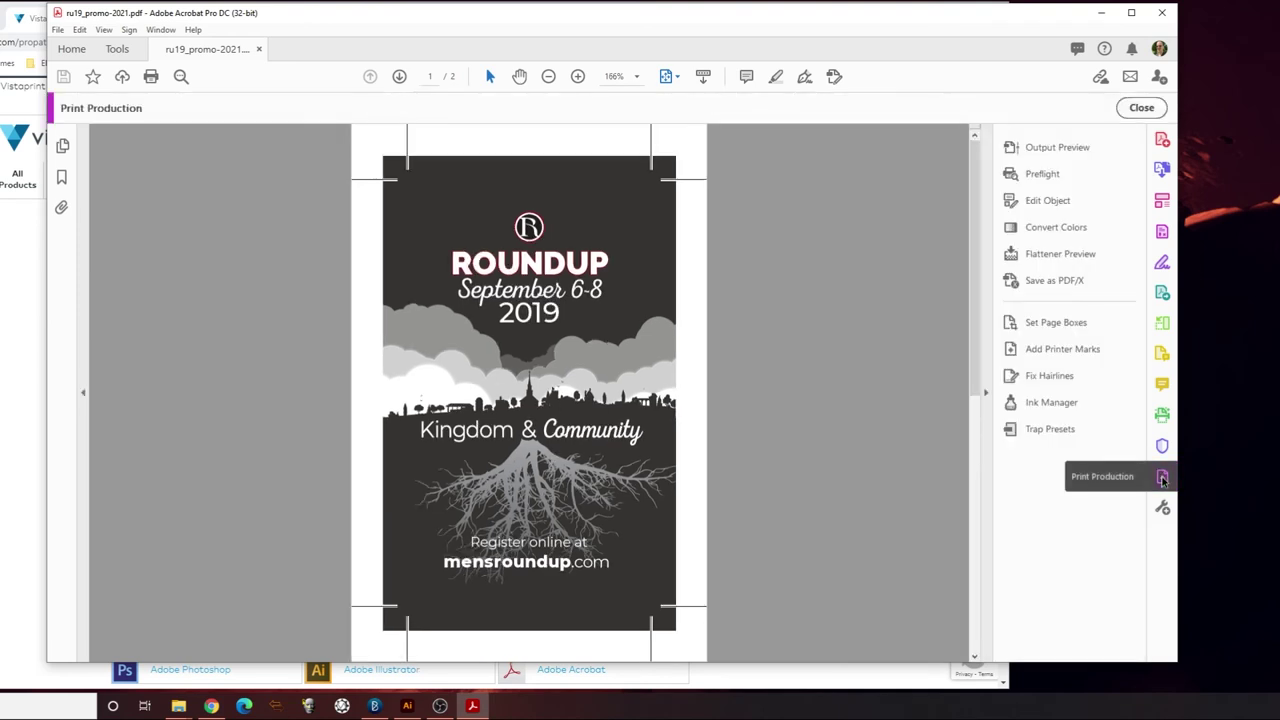
left_click(1058, 148)
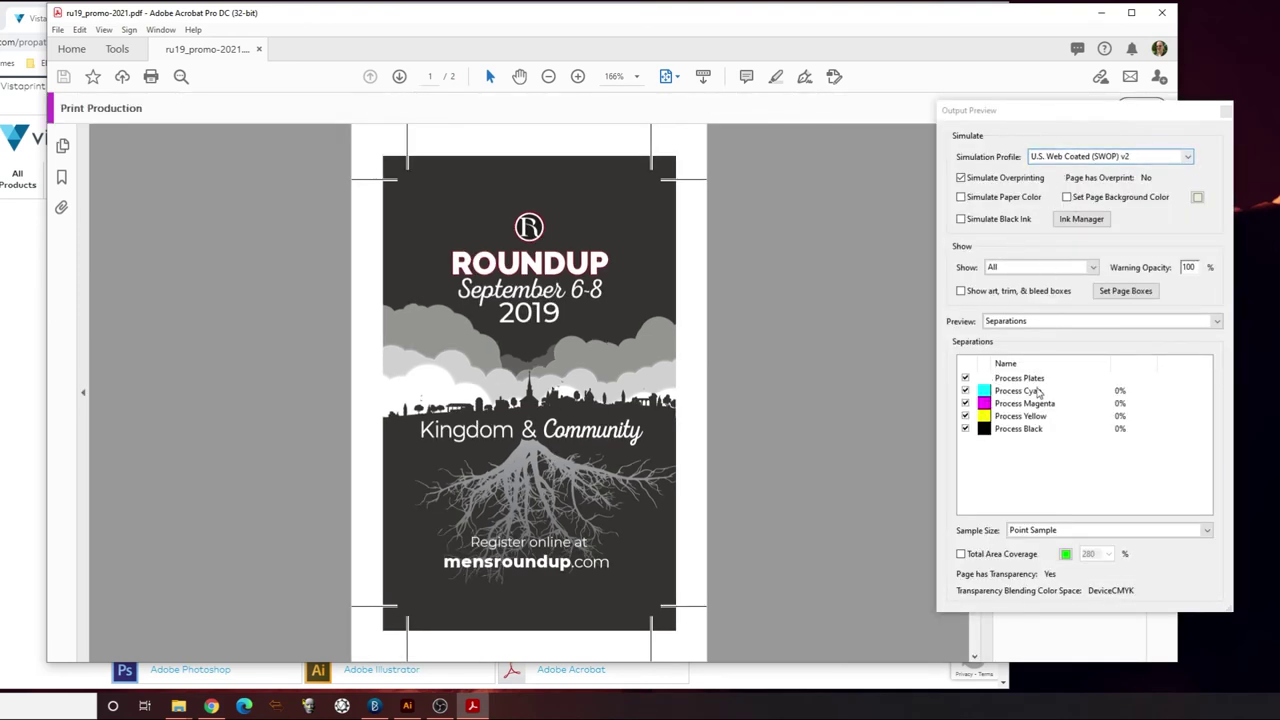
- Hide and restore the cyan, magenta, yellow and black process plates one at a time
left_click(965, 391)
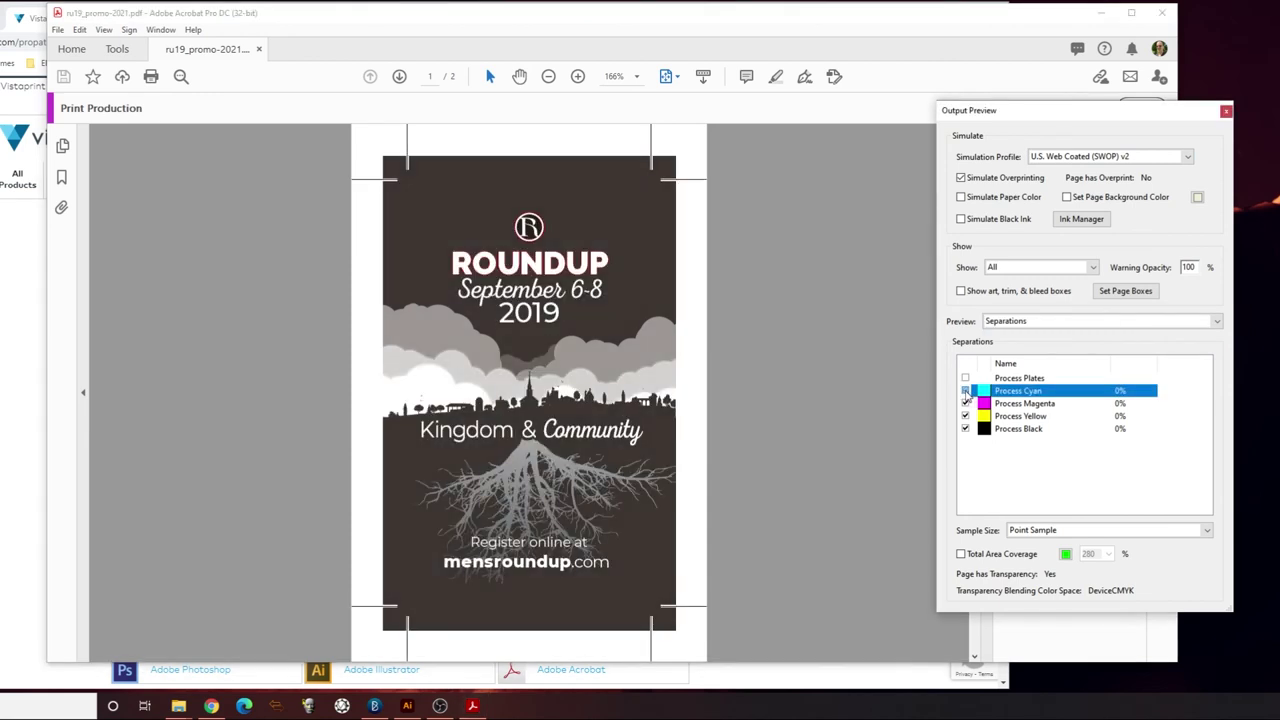
left_click(965, 391)
left_click(965, 403)
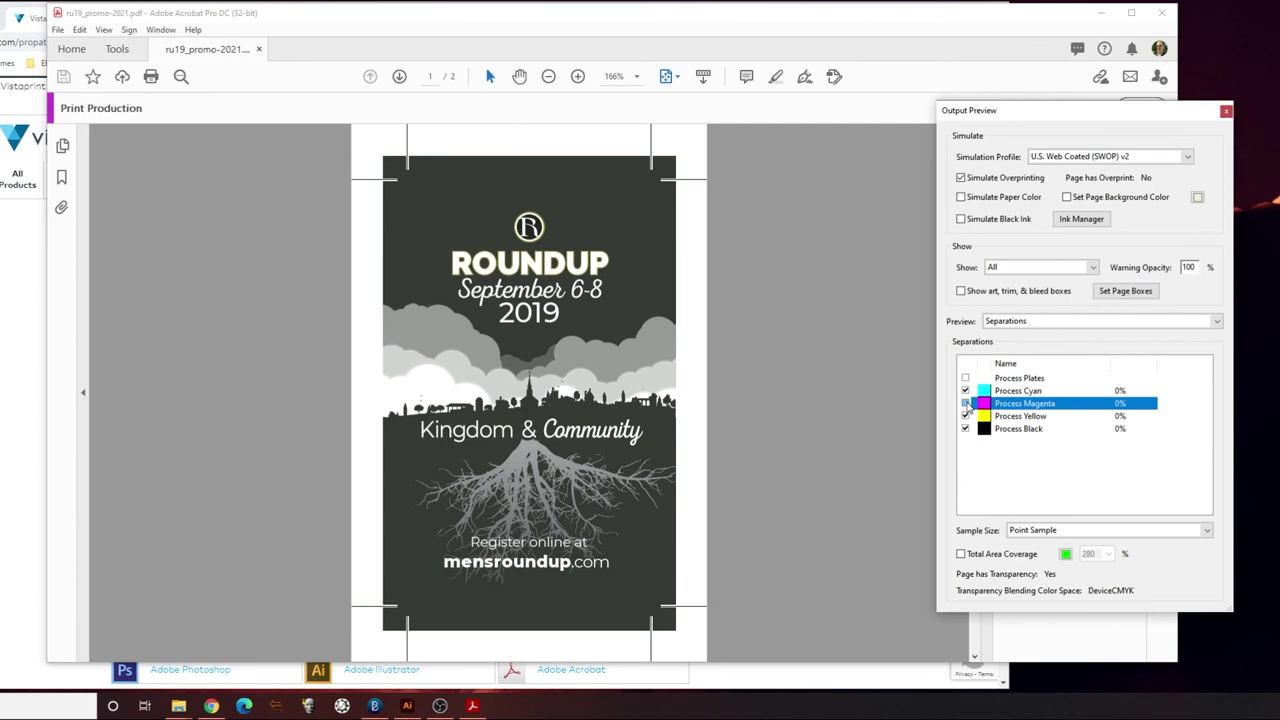
left_click(965, 403)
left_click(965, 403)
left_click(965, 403)
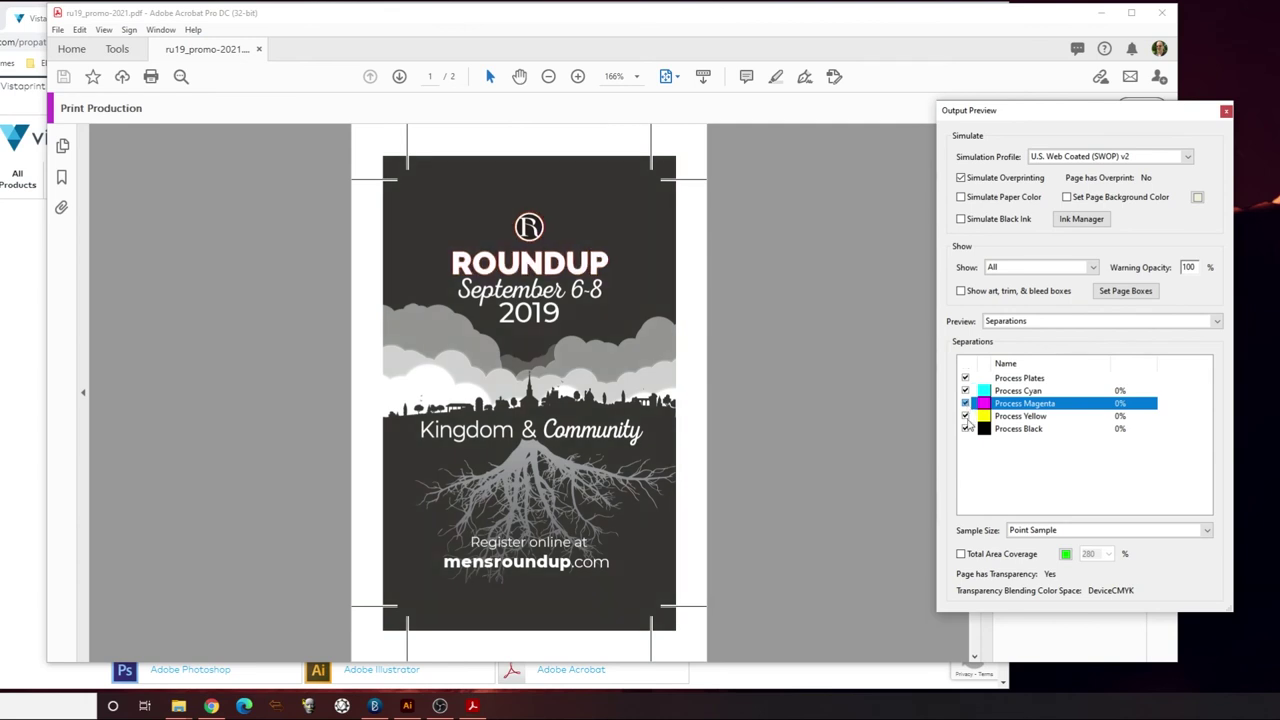
left_click(965, 416)
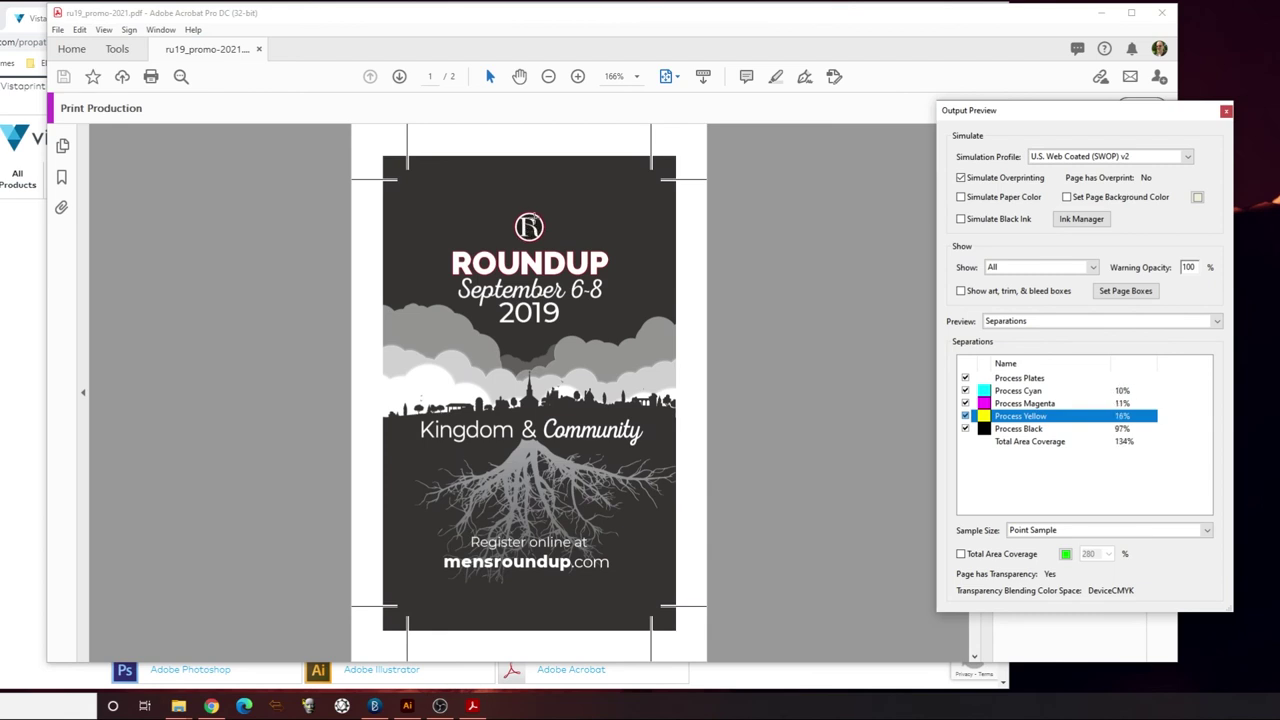
left_click(965, 429)
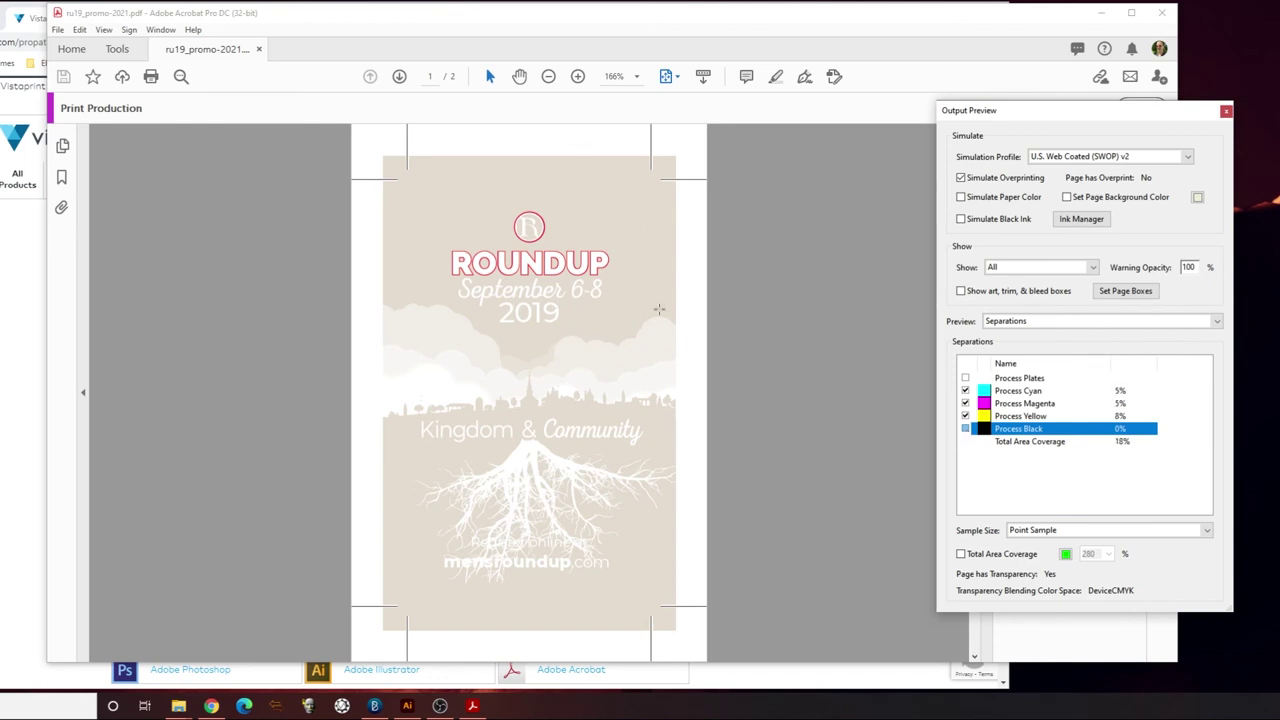
left_click(965, 429)
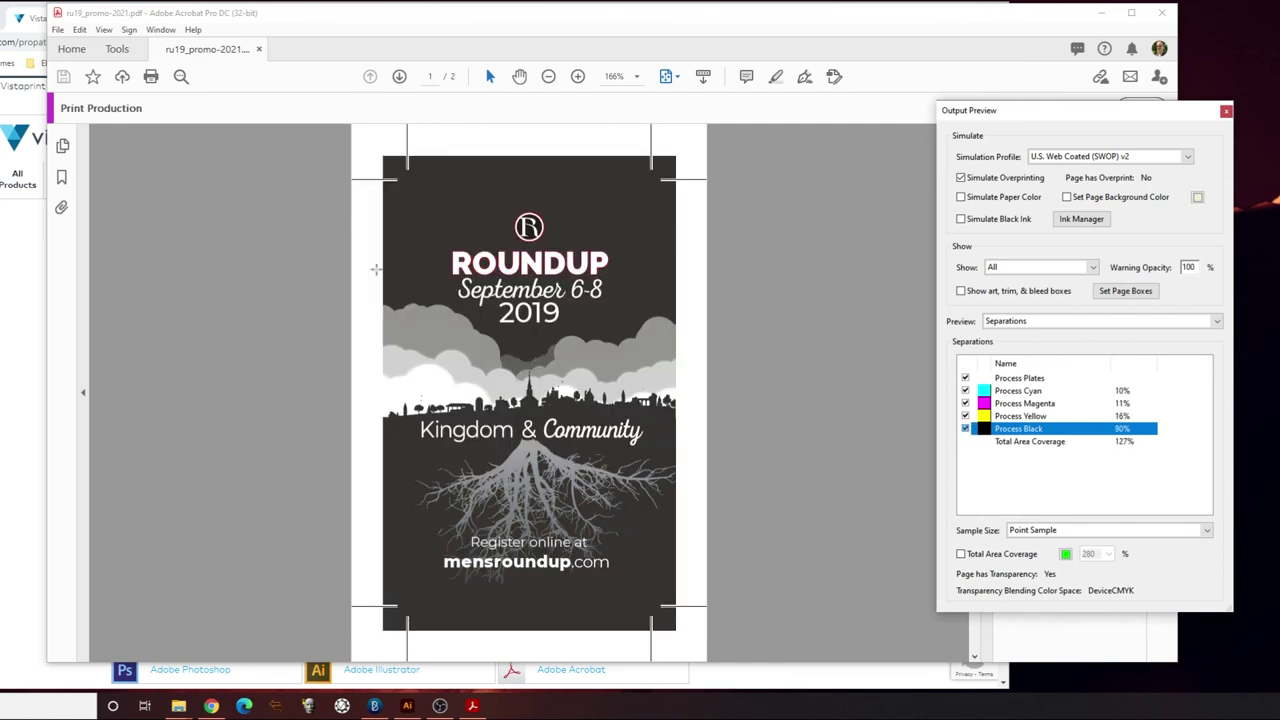
- On page 2, hide and restore the Process Black plate twice to check the K 90% background
scroll(660, 459, "down", 2)
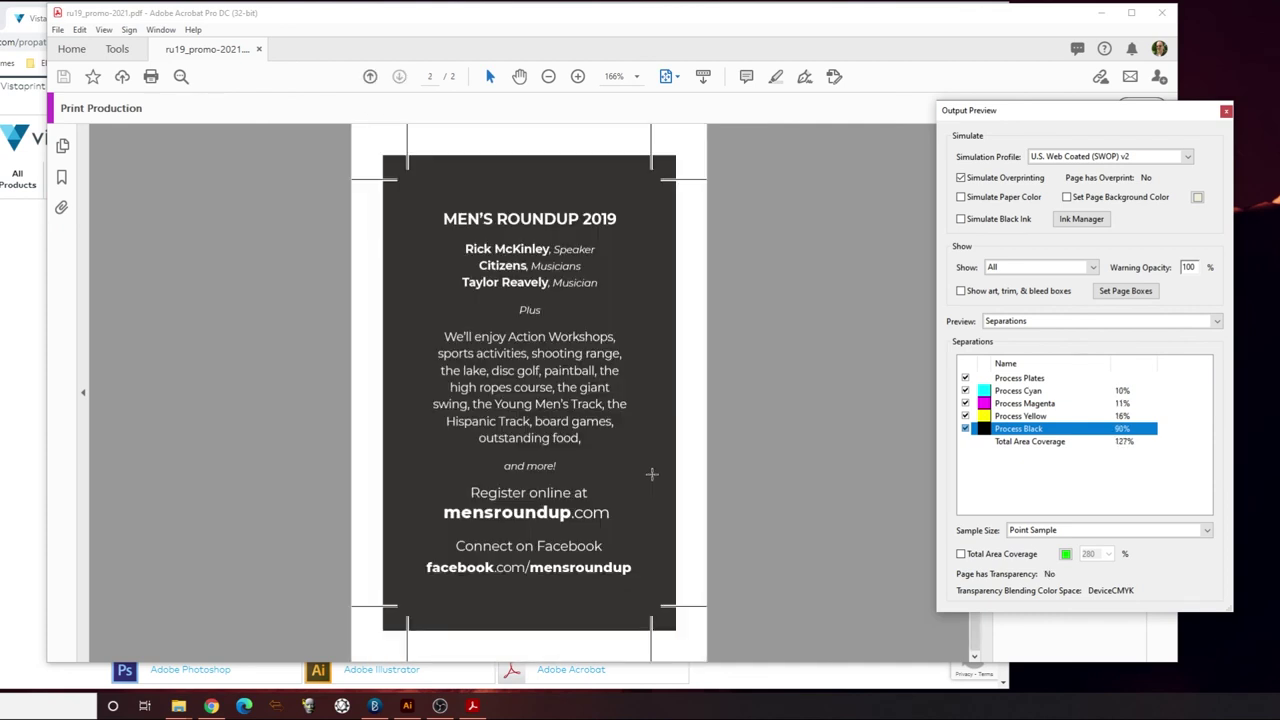
left_click(965, 429)
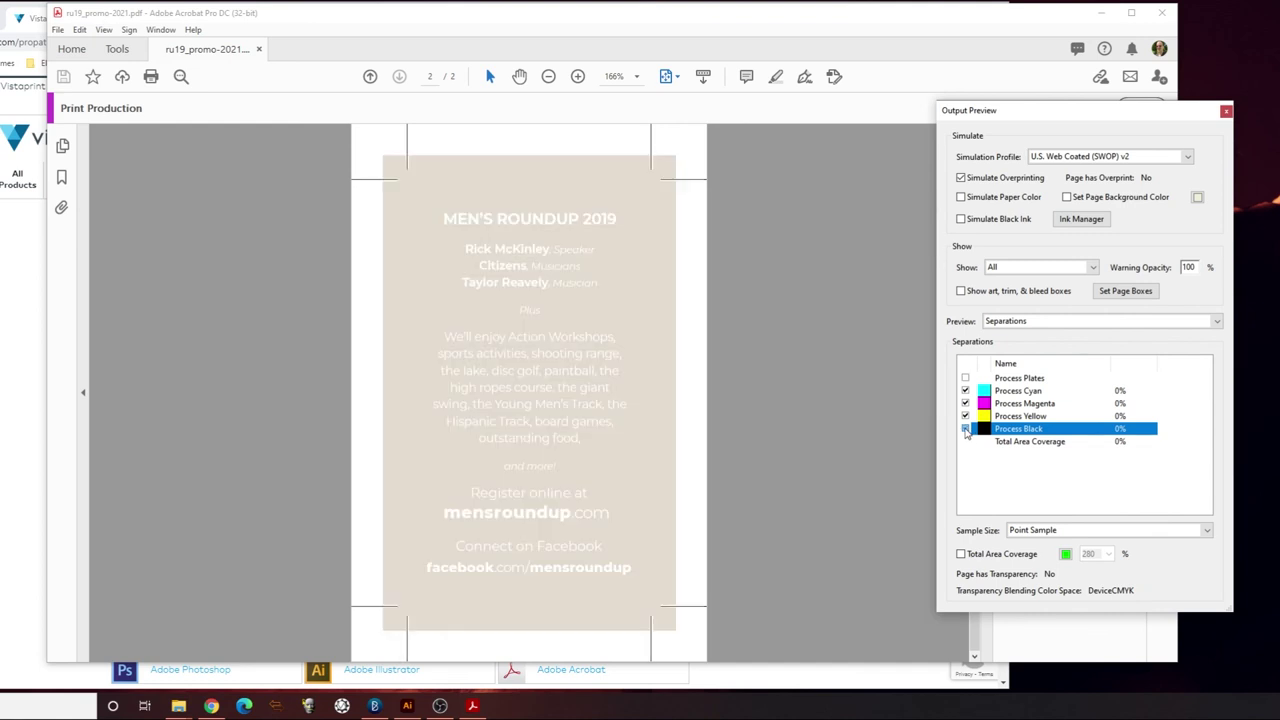
left_click(965, 429)
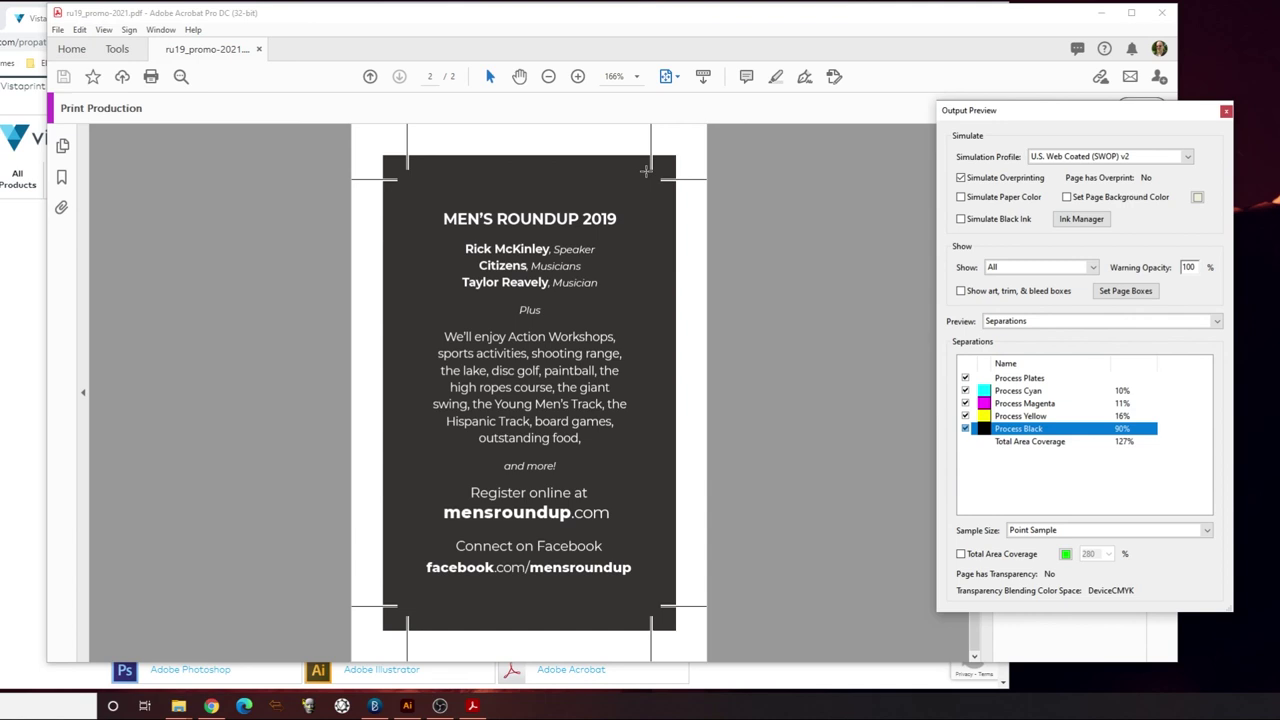
left_click(965, 429)
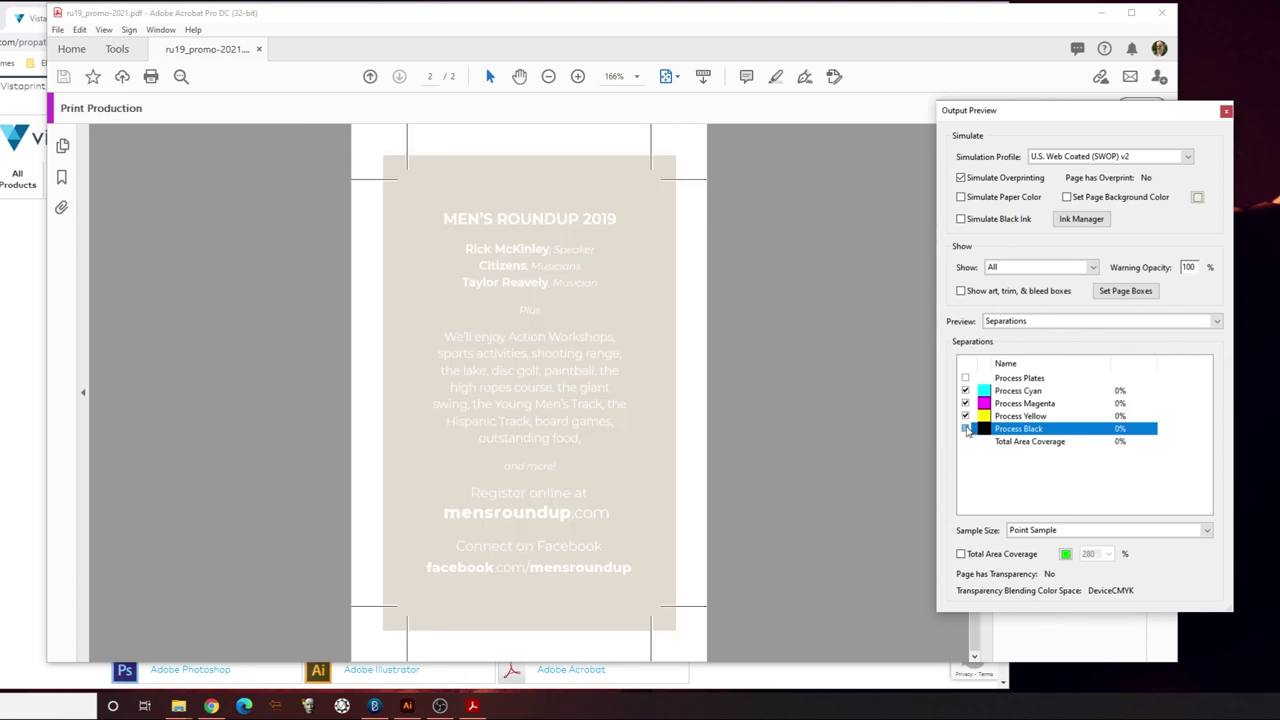
left_click(965, 429)
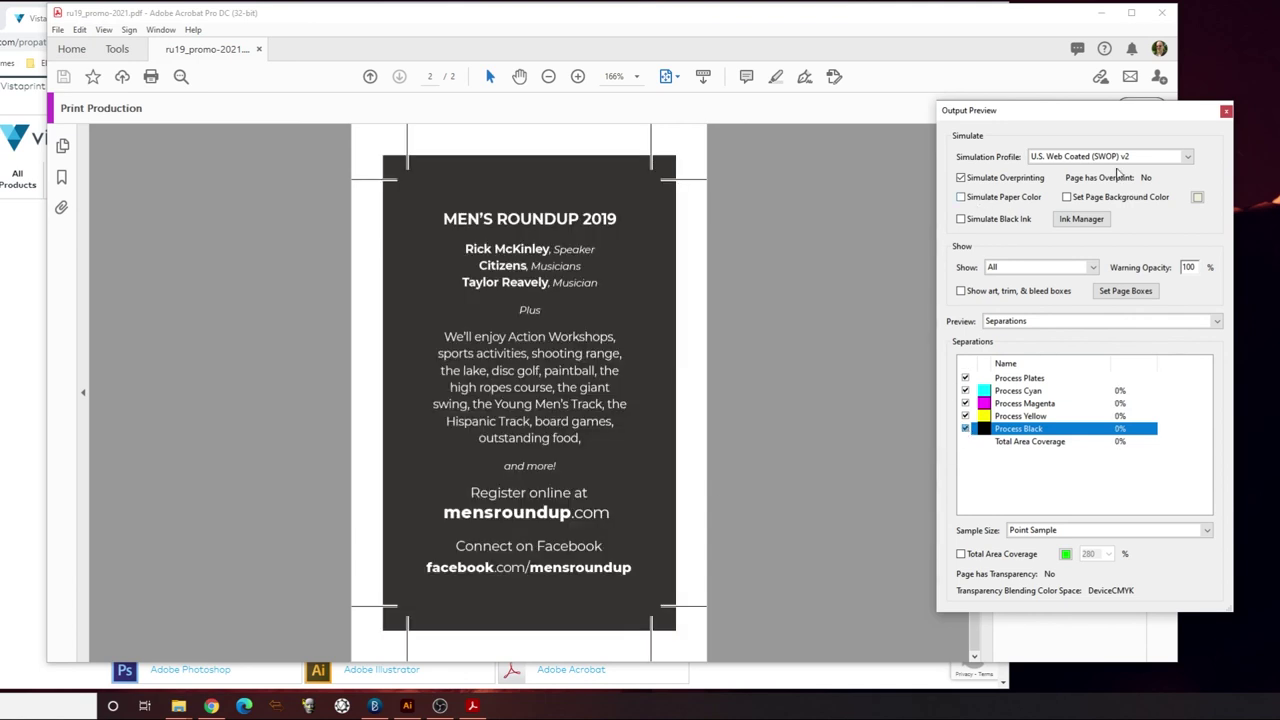